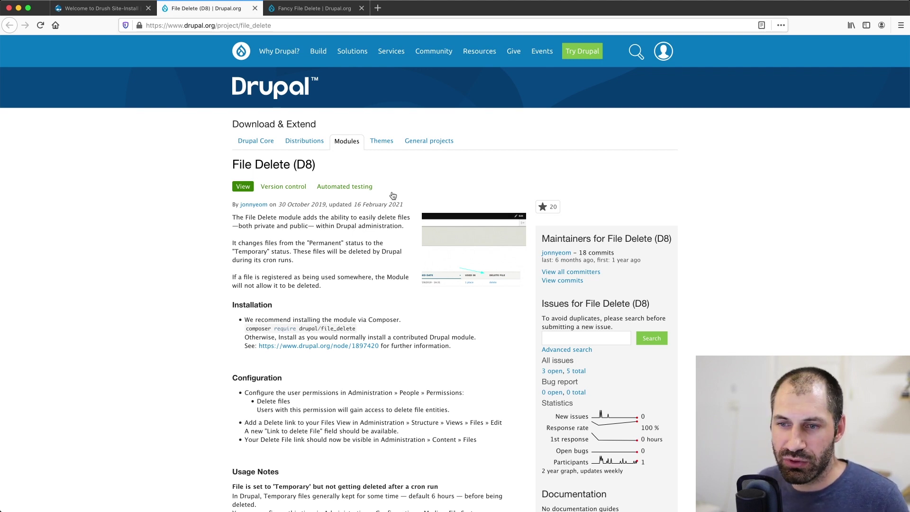
Move from the File Delete (D8) project page to the sandbox terminal
key(super+Tab)
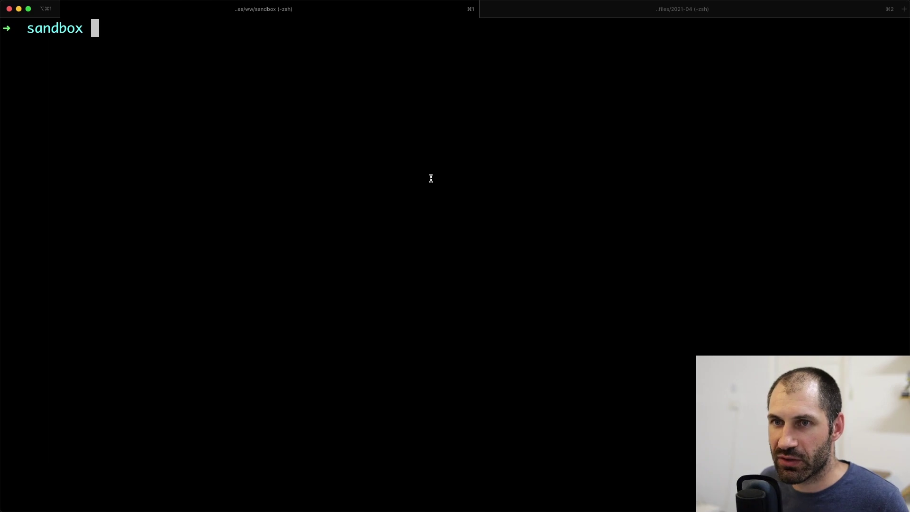
Run composer require drupal/file_delete in the sandbox project to install File Delete 1.0.0
text(l)
key(Return)
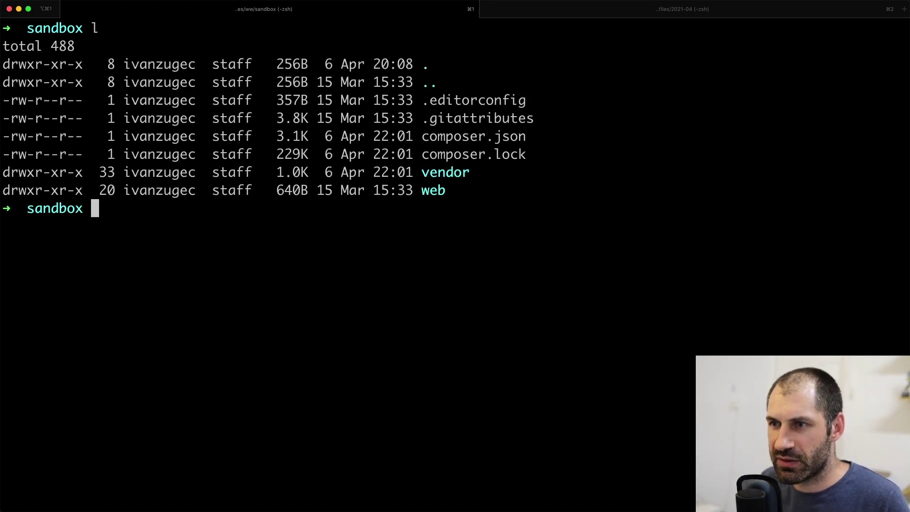
text(clear)
key(Return)
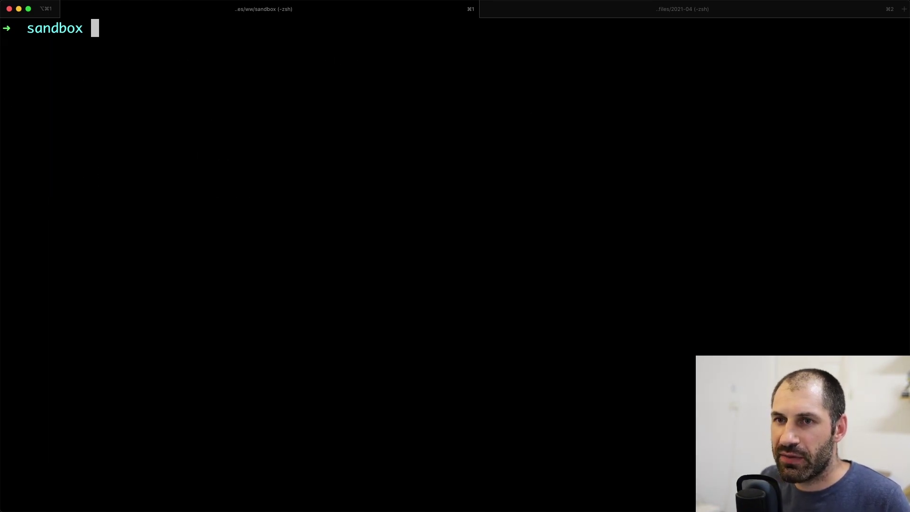
text(composer require drupal/file_delete)
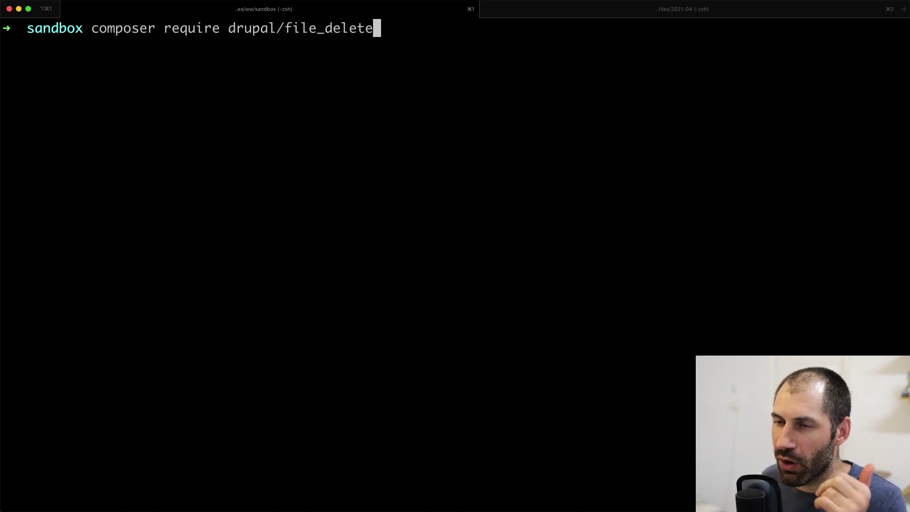
key(Return)
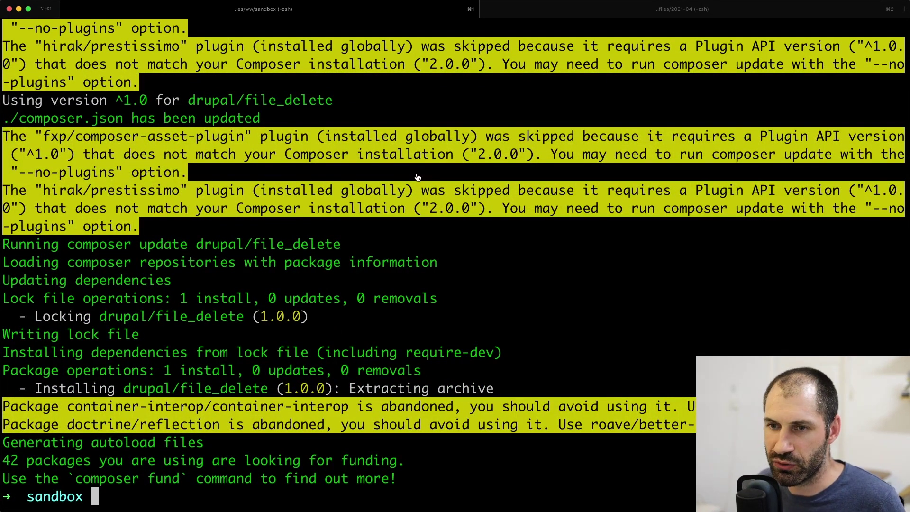
key(super+Tab)
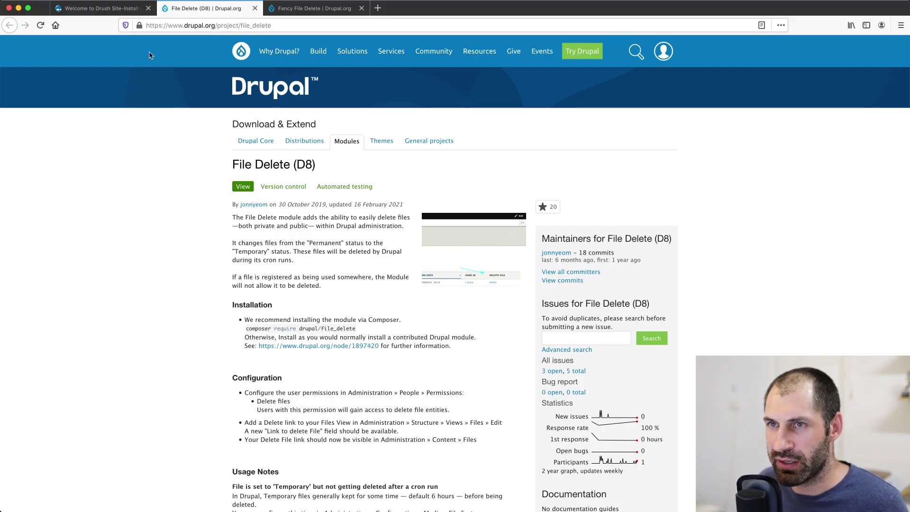
On the local site's Extend page, filter by 'file' and install File Delete
click(117, 13)
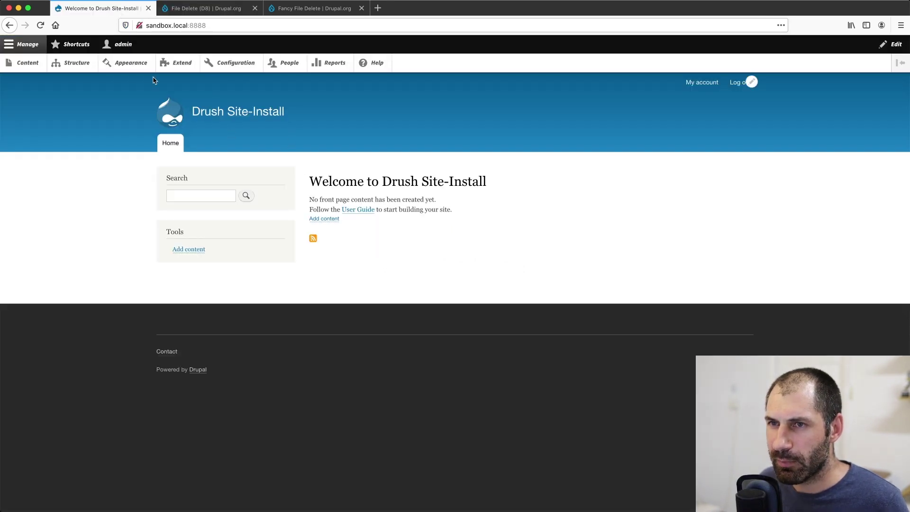
click(185, 63)
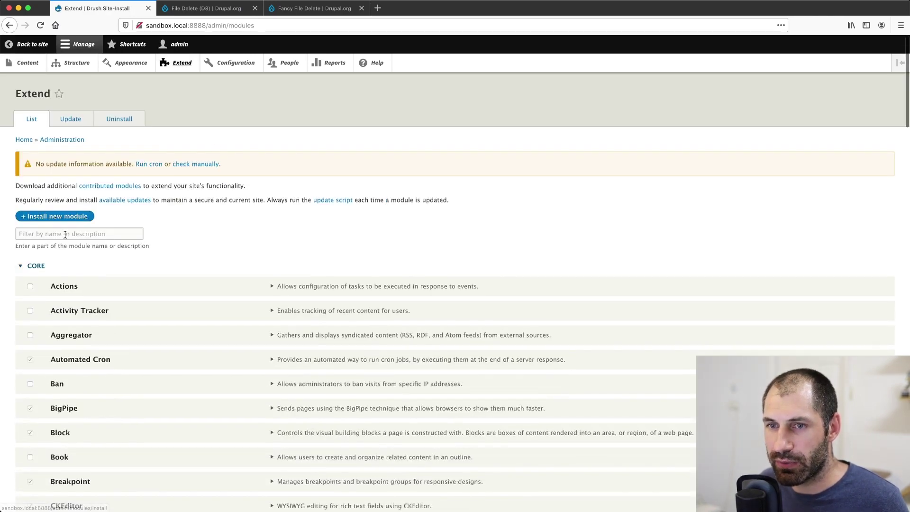
click(65, 234)
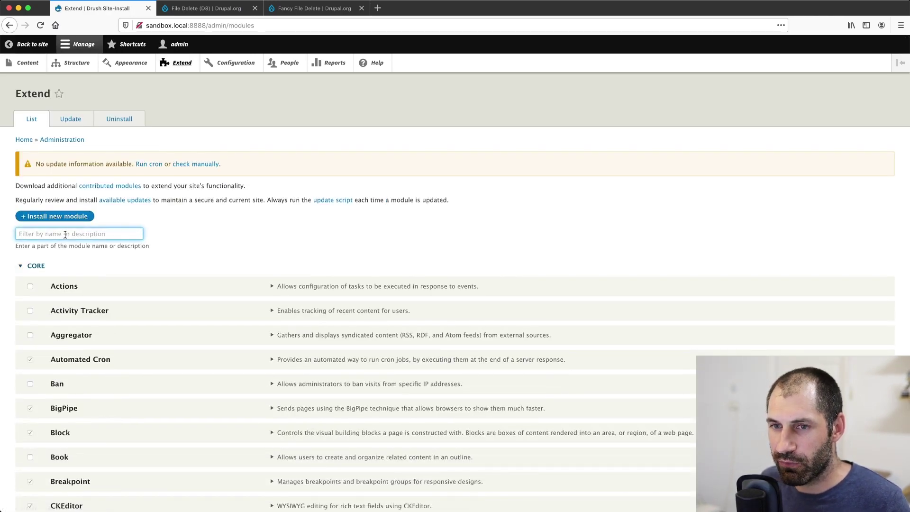
text(file)
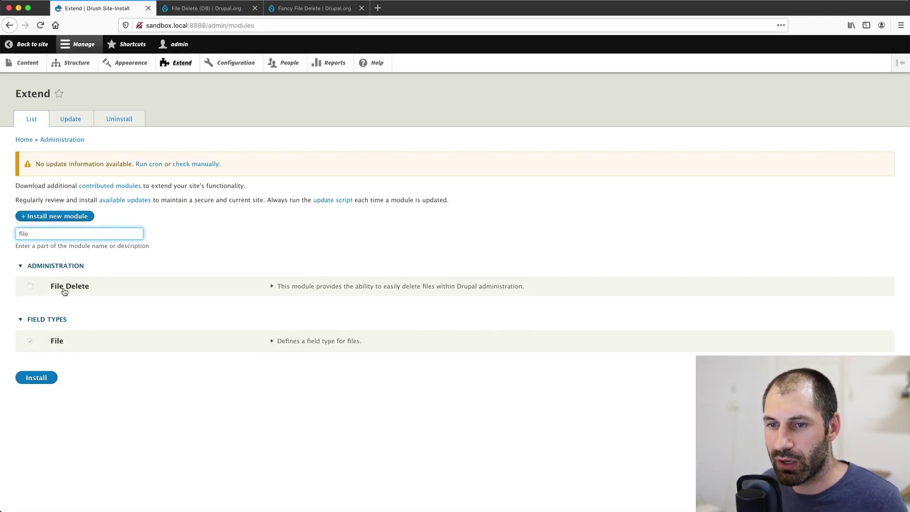
click(66, 293)
click(35, 376)
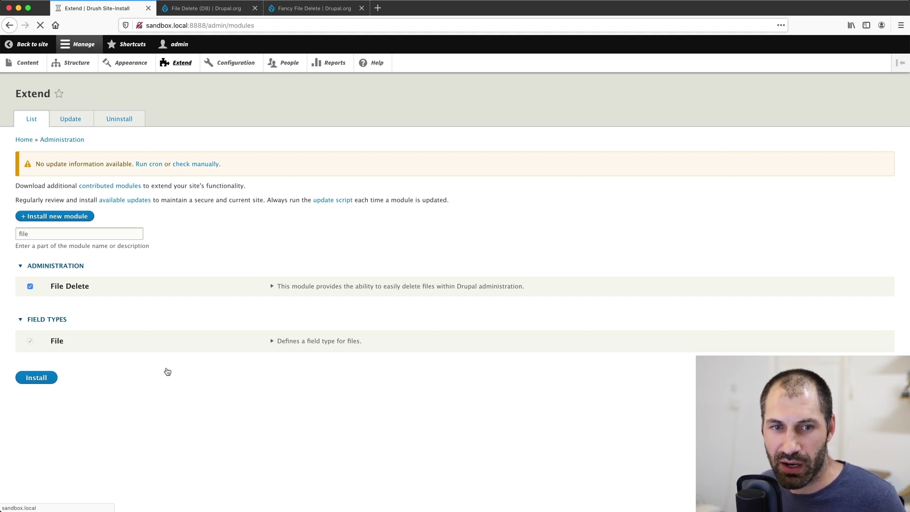
Reposition the files folder window and go to the site's Content overview
key(super+Tab)
drag(466, 157, 502, 108)
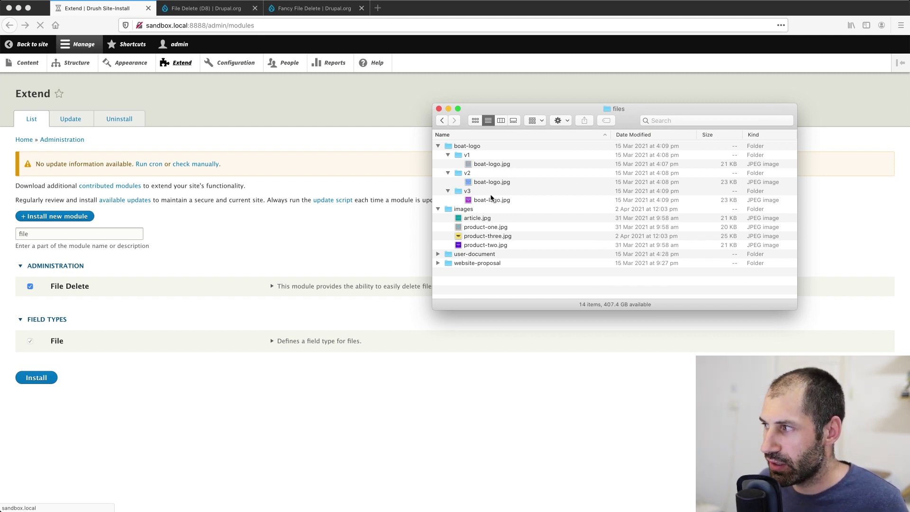
click(329, 249)
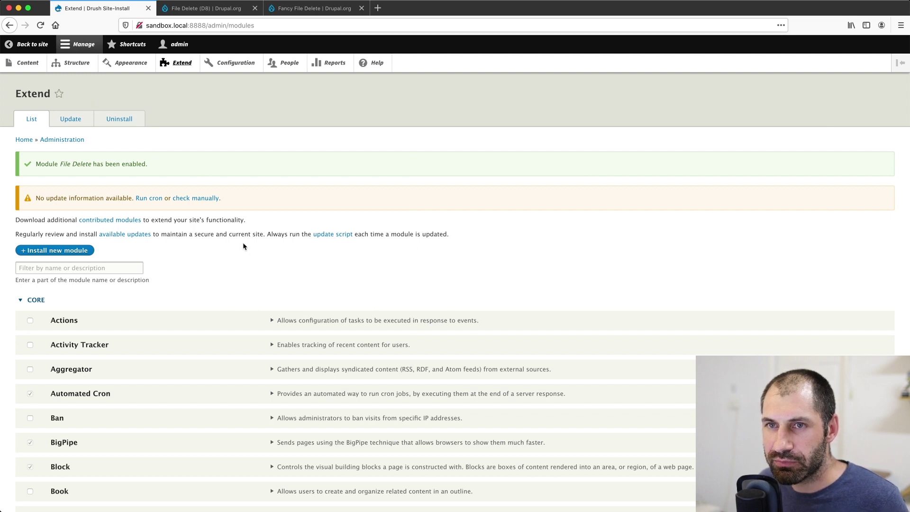
click(36, 64)
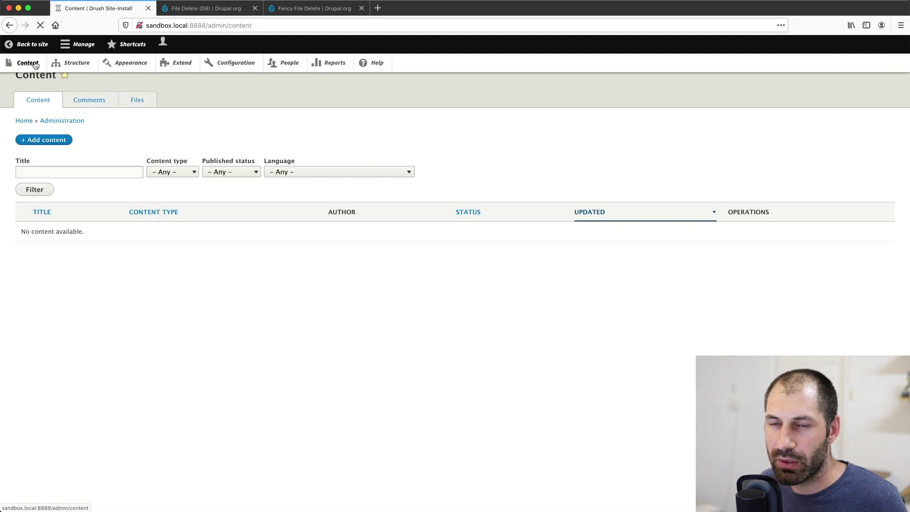
Start a new Article titled 'Test article' with placeholder body text
click(142, 123)
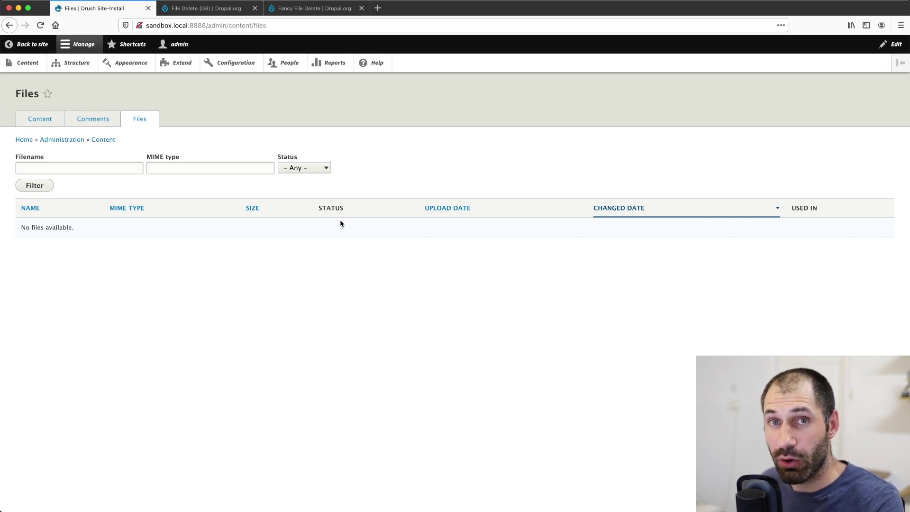
click(31, 120)
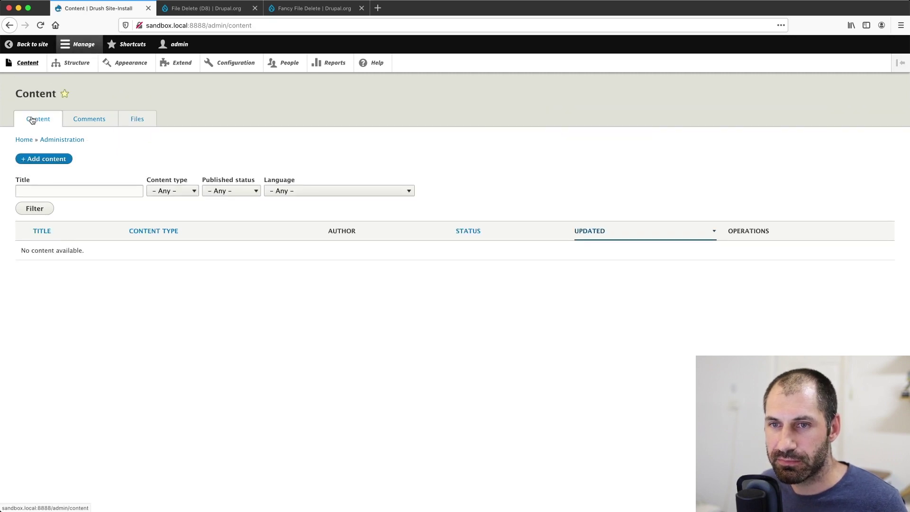
click(58, 161)
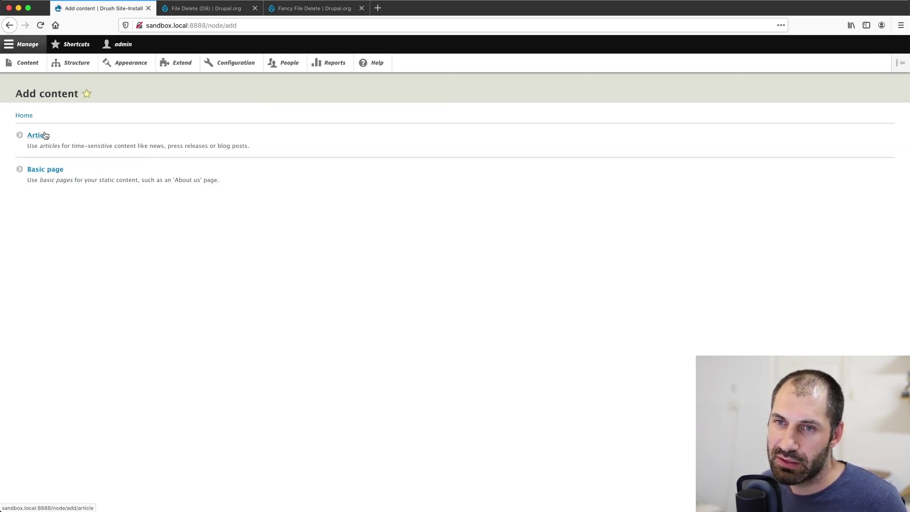
click(44, 136)
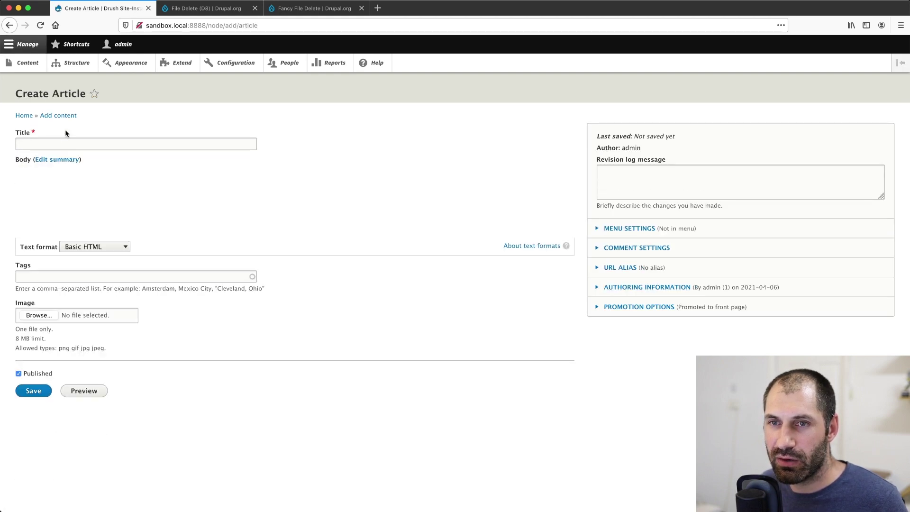
text(Test article)
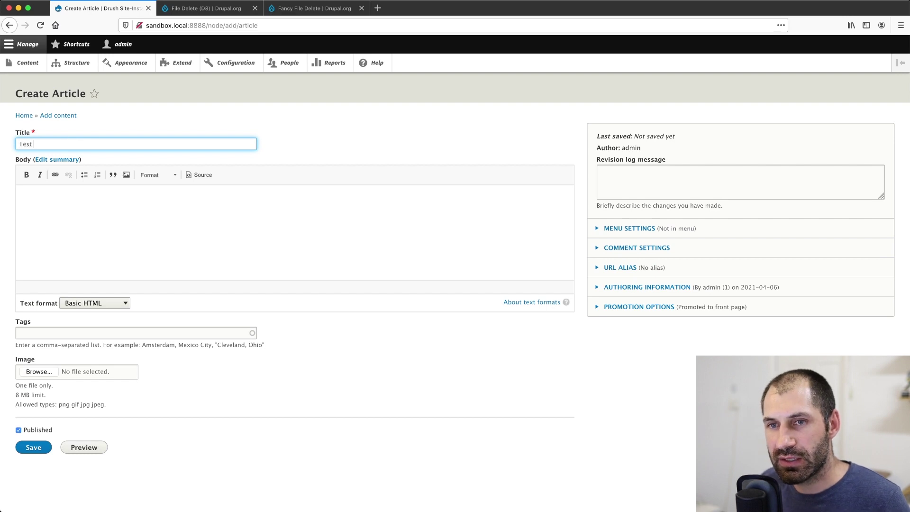
click(144, 214)
text(aoe aoeh usnaeonuht nauo ntahoesht sanoeuh shoeu)
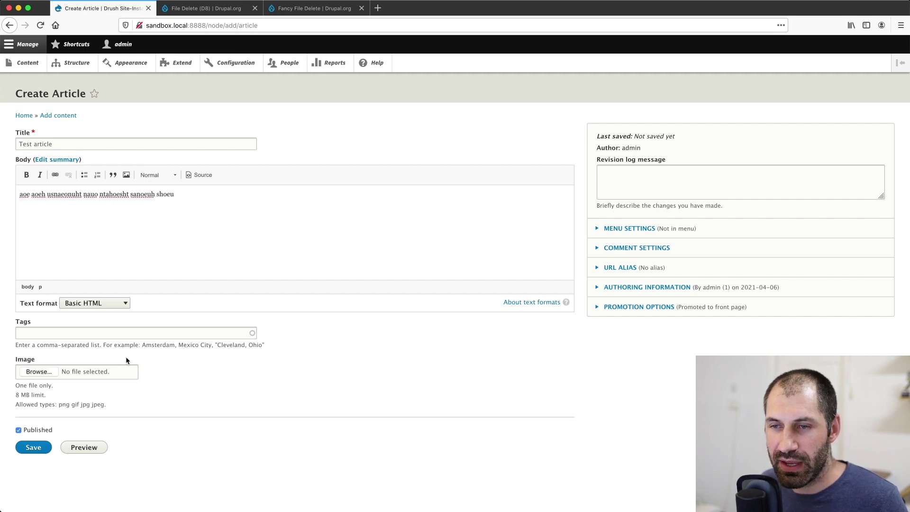
Attach article.jpg with alt text 'article text' and save the published article
key(super+Tab)
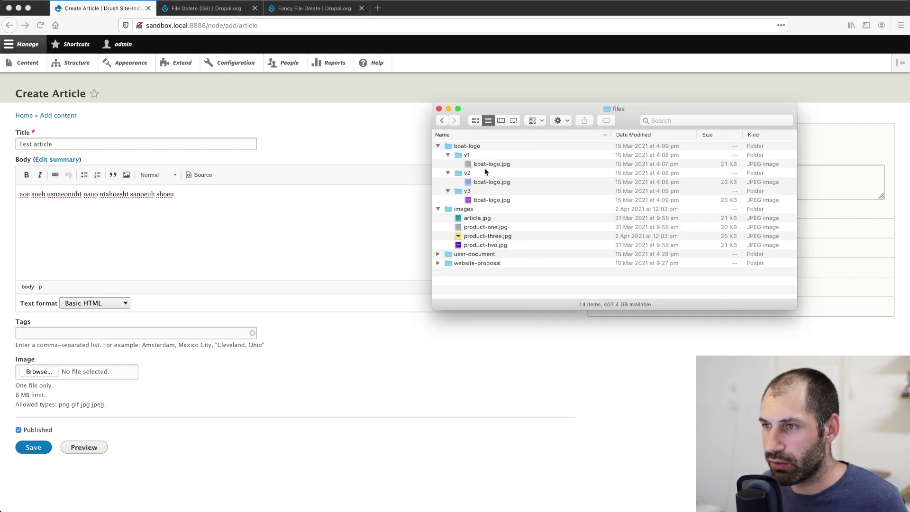
click(490, 164)
click(492, 219)
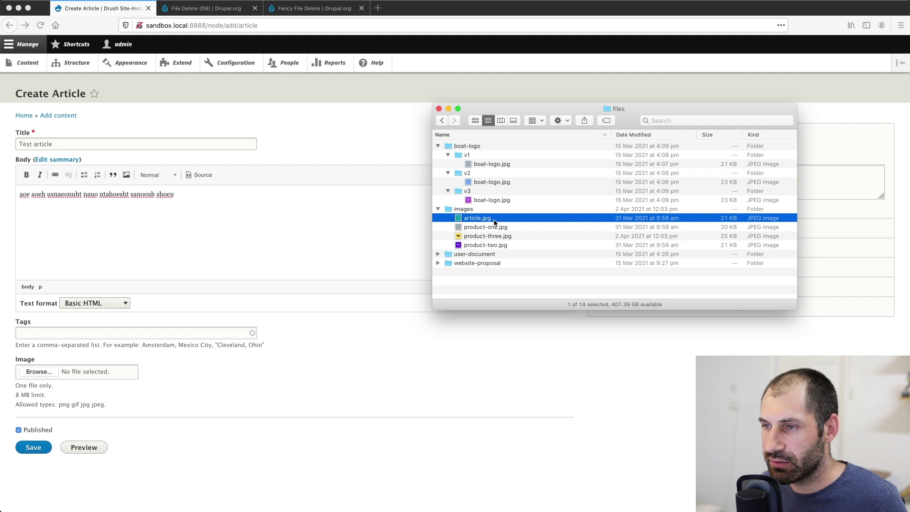
key(space)
key(space)
drag(480, 222, 51, 374)
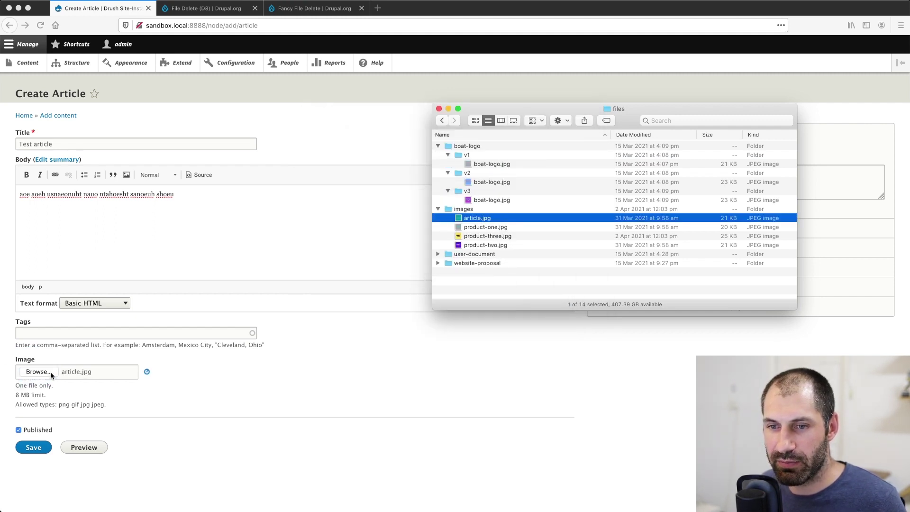
click(103, 383)
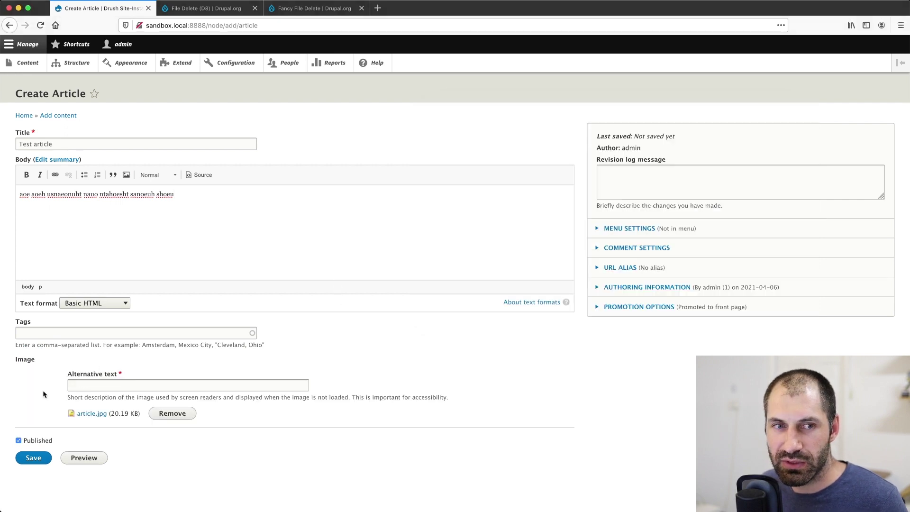
click(91, 387)
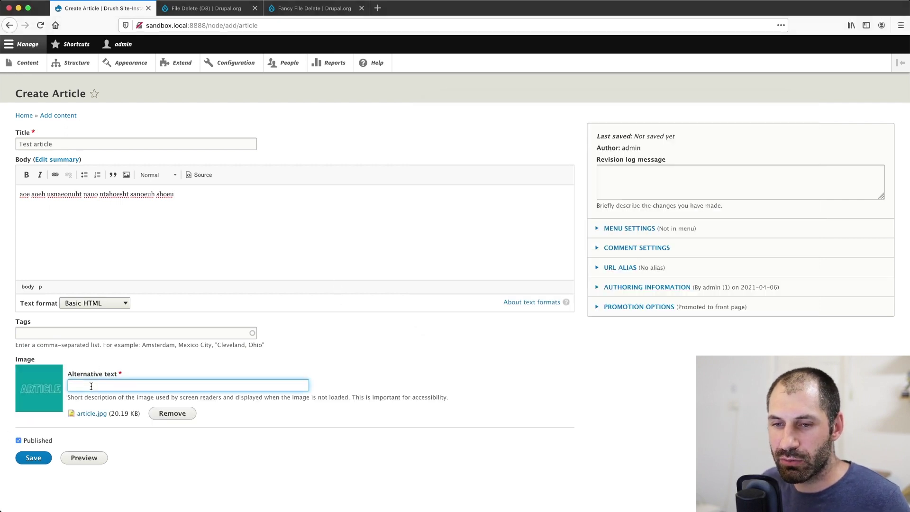
text(article text)
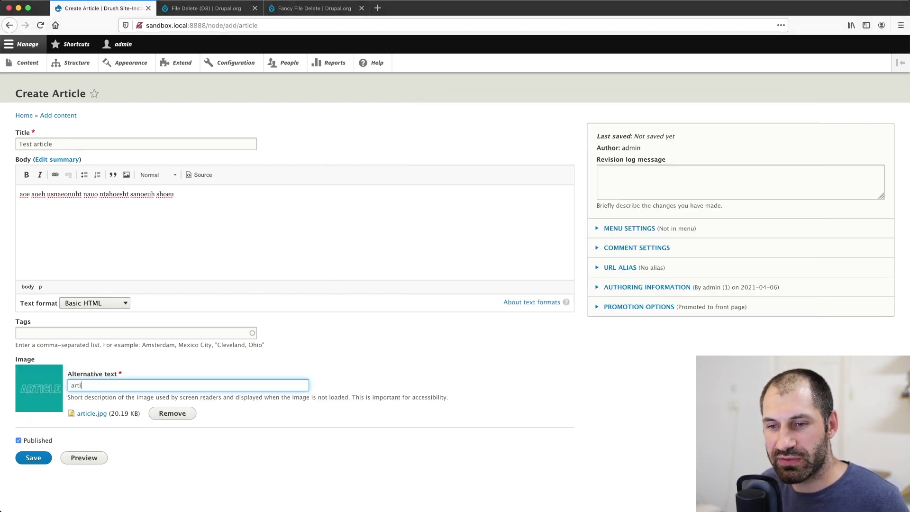
click(34, 458)
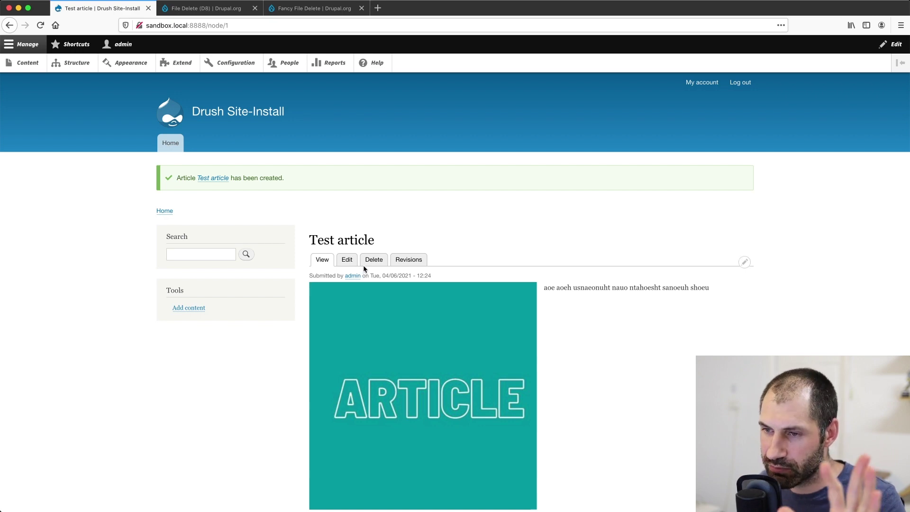
click(24, 68)
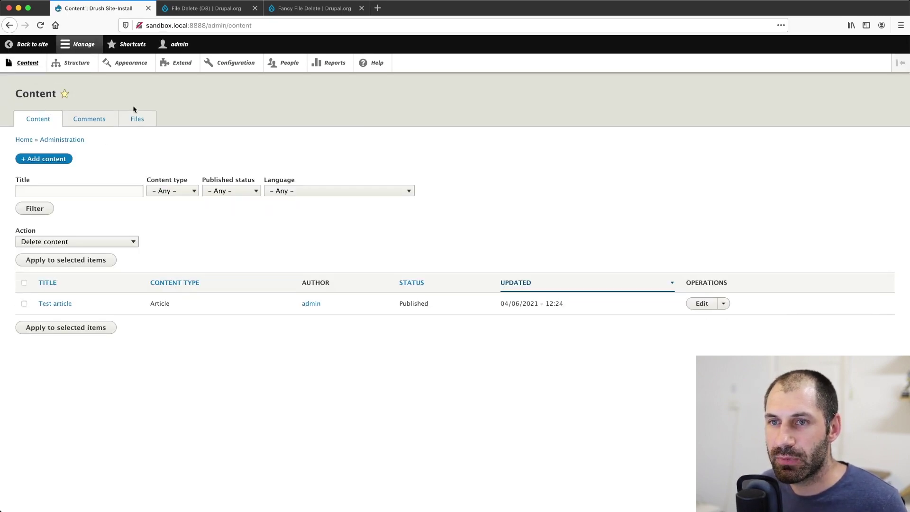
Check the Files list shows article.jpg permanent, used in 1 place by Test article
click(145, 120)
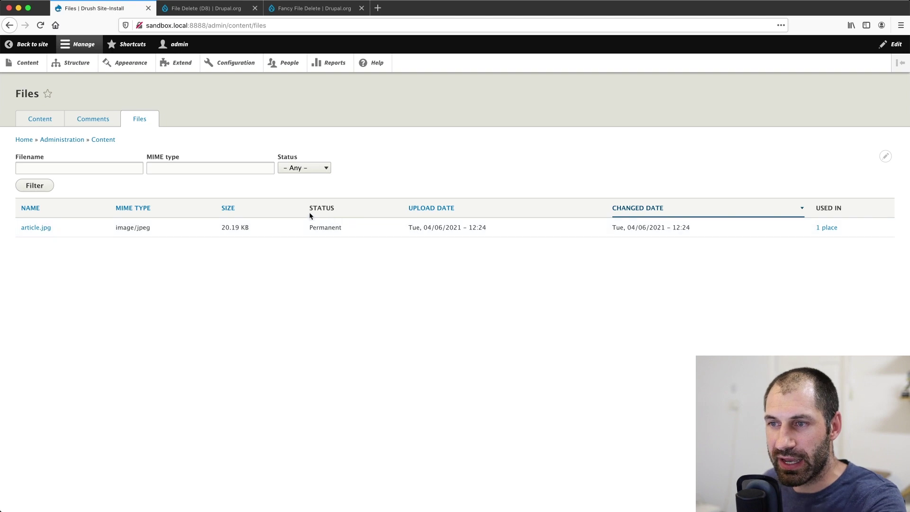
drag(309, 209, 342, 229)
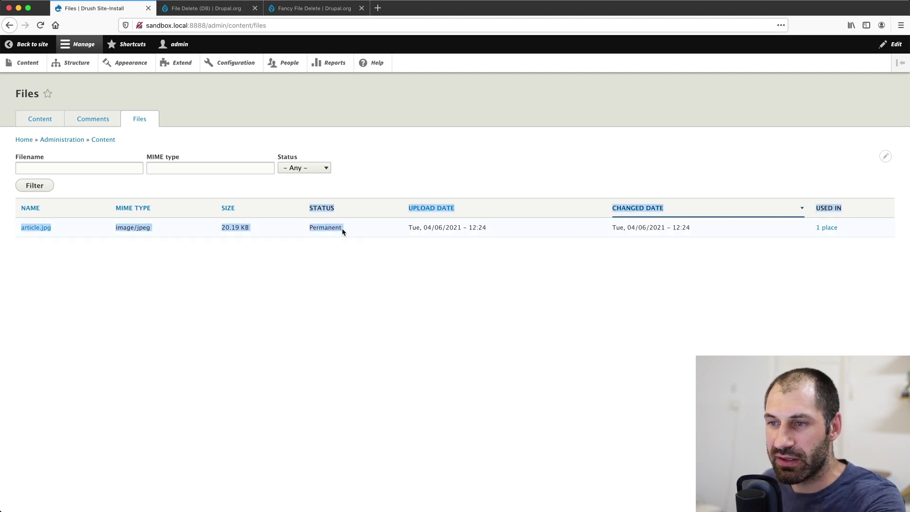
click(343, 227)
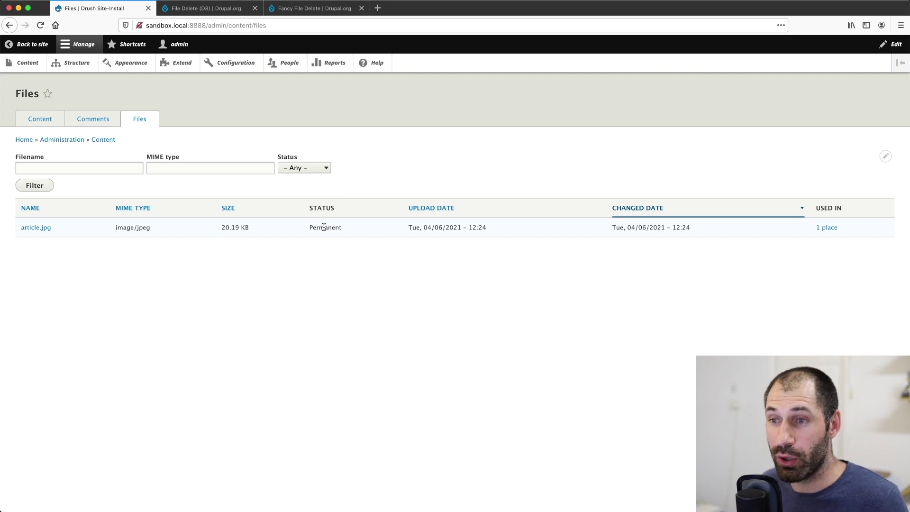
click(827, 228)
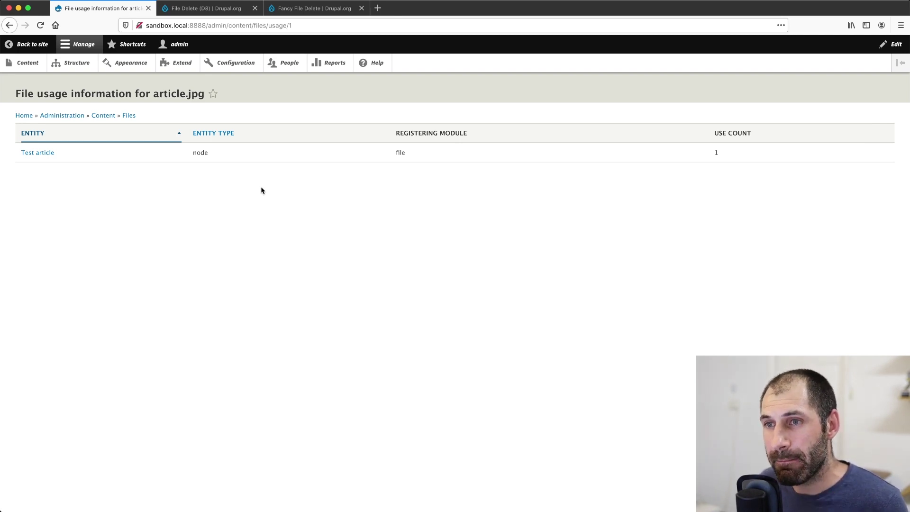
click(8, 26)
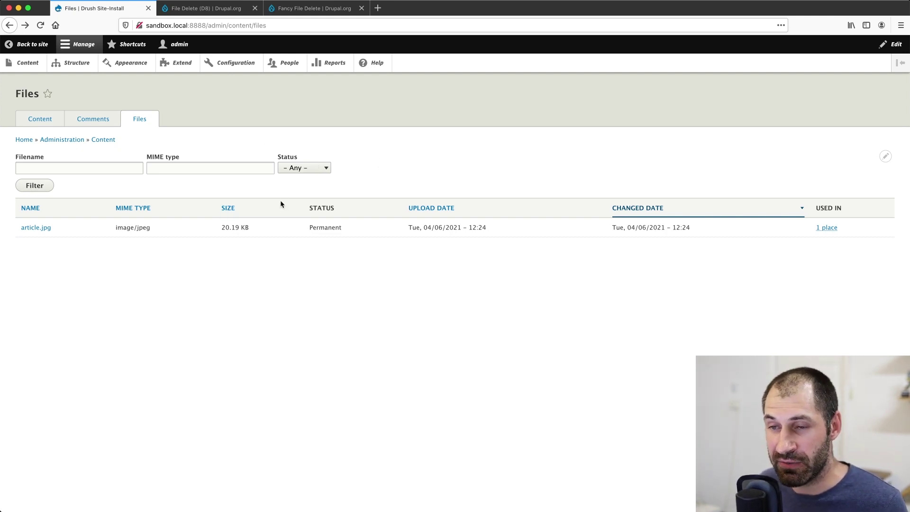
Add a 'Link to delete File' field with link text 'delete' to the Files view
click(884, 157)
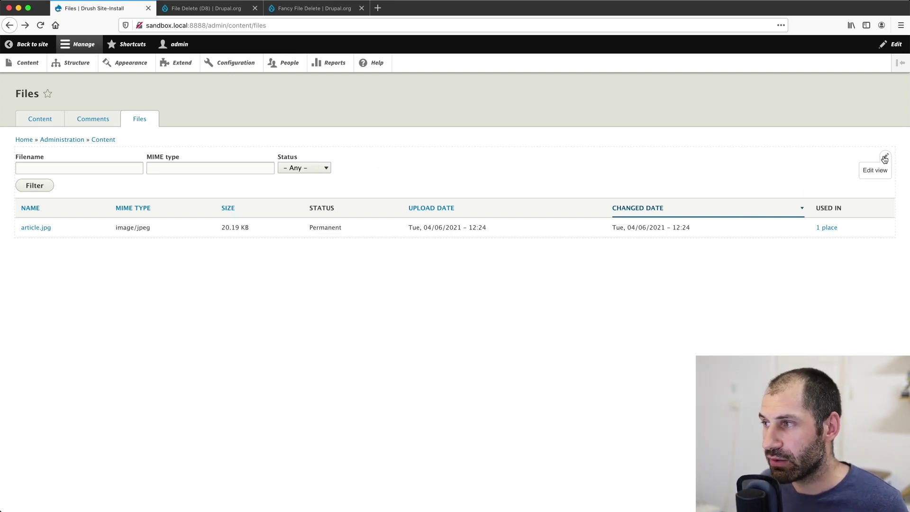
click(878, 171)
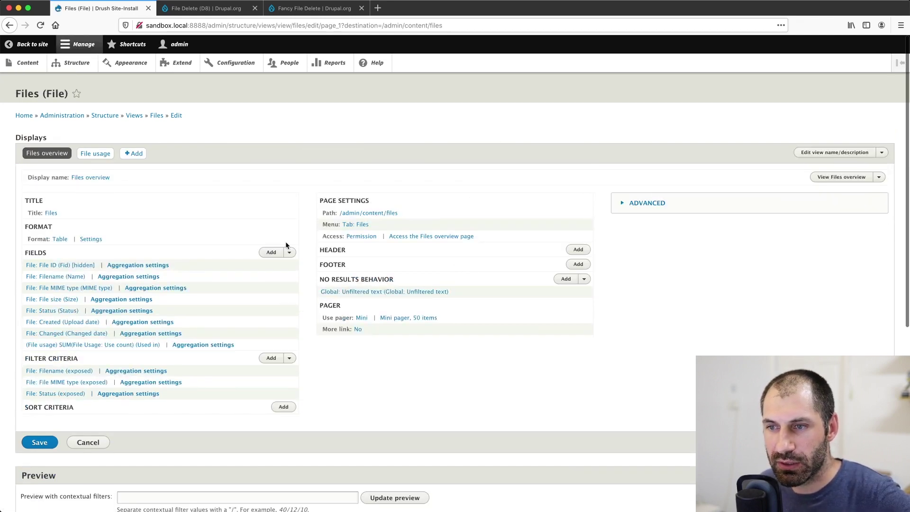
click(269, 253)
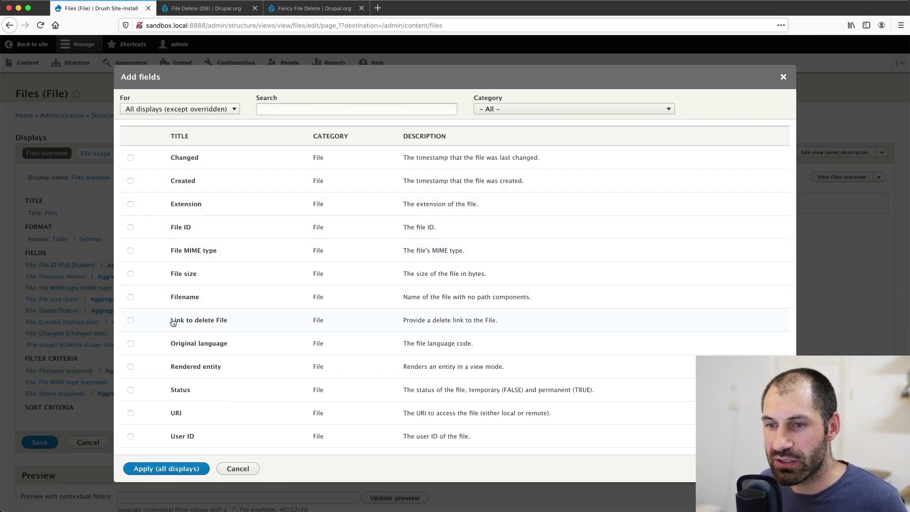
click(131, 320)
click(150, 469)
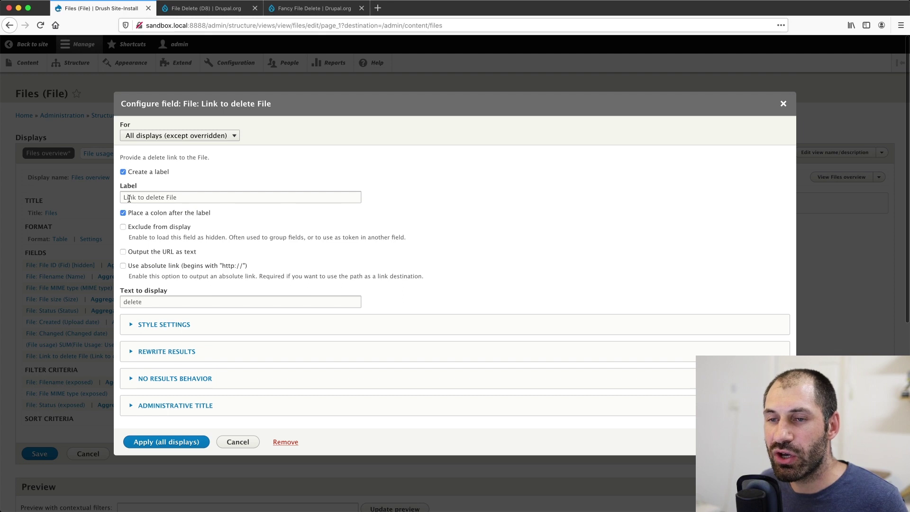
double_click(149, 301)
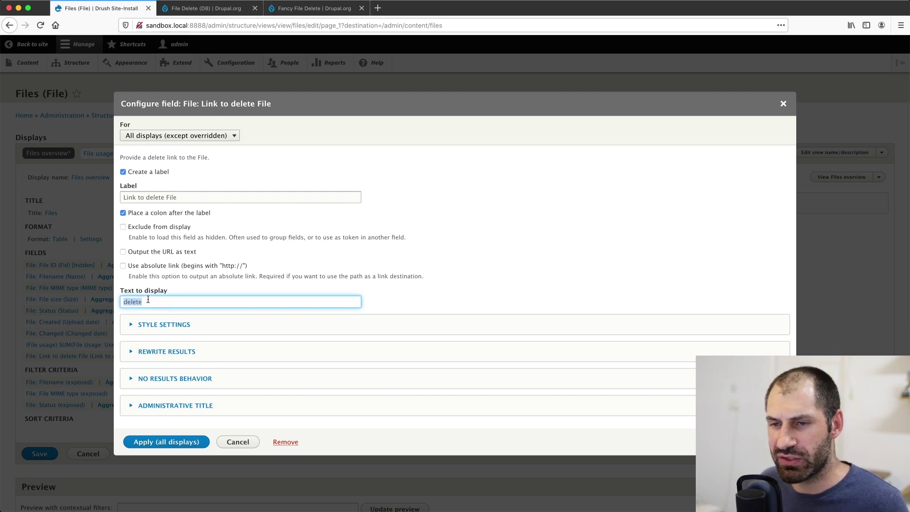
click(182, 446)
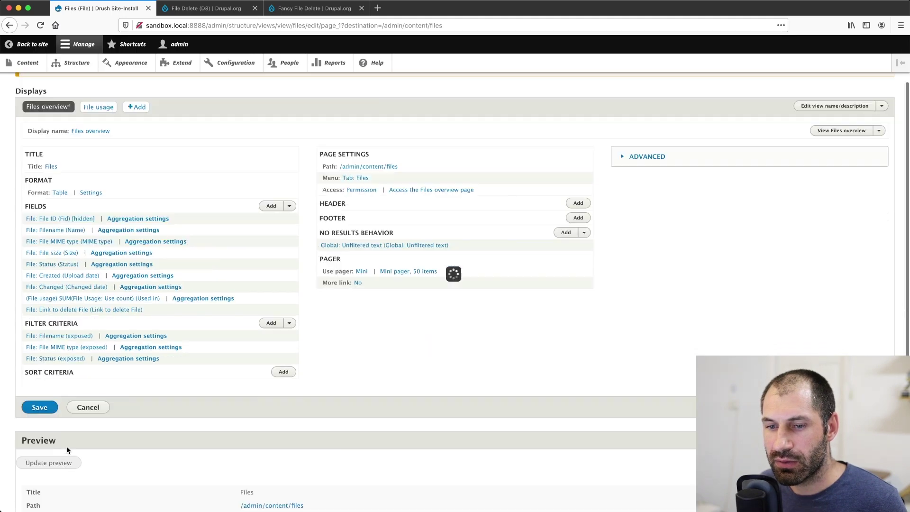
scroll(53, 412, down, 5)
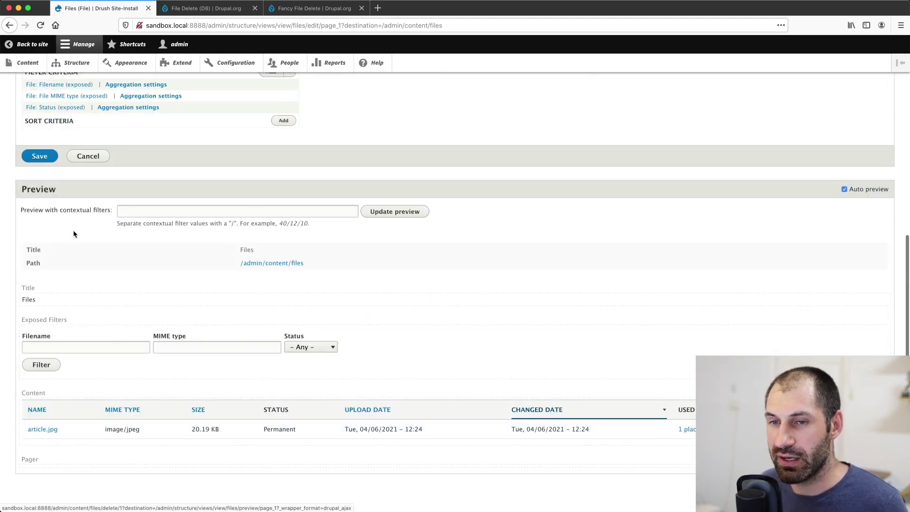
click(47, 159)
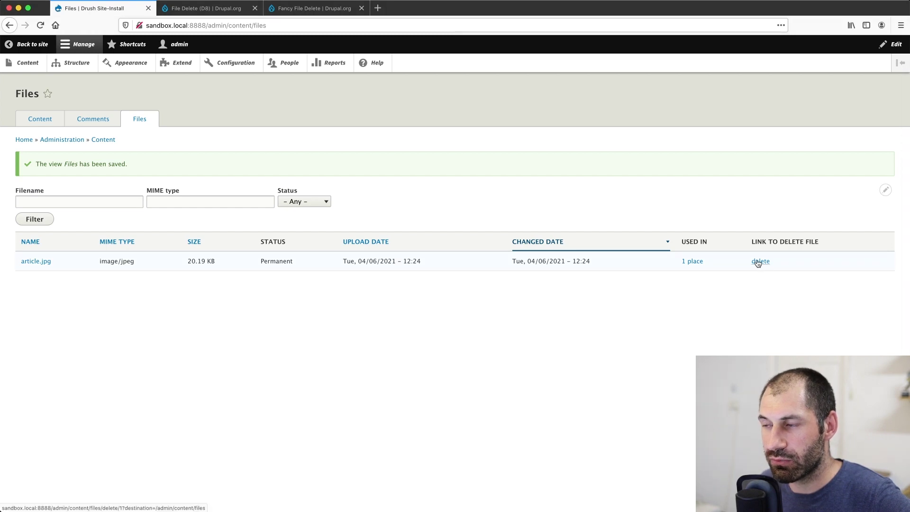
Use the delete link on article.jpg and confirm; Drupal refuses because the file module uses it
click(759, 263)
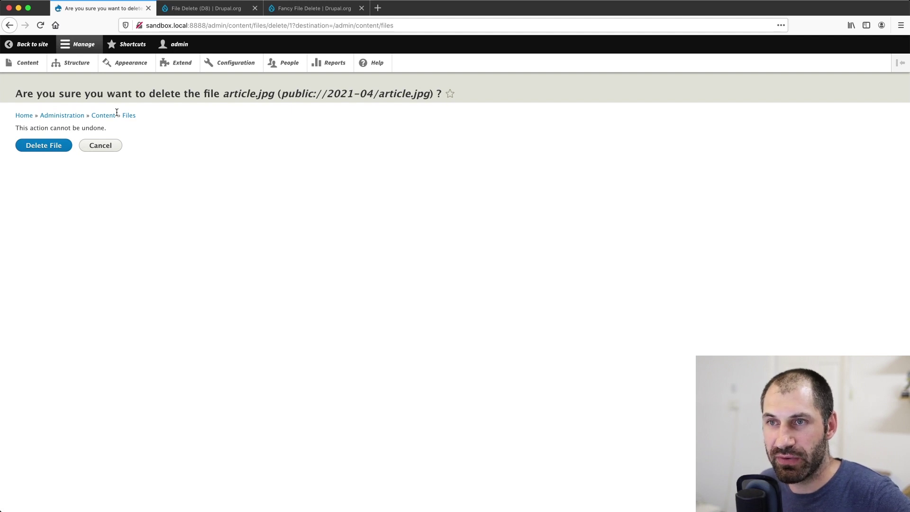
click(49, 146)
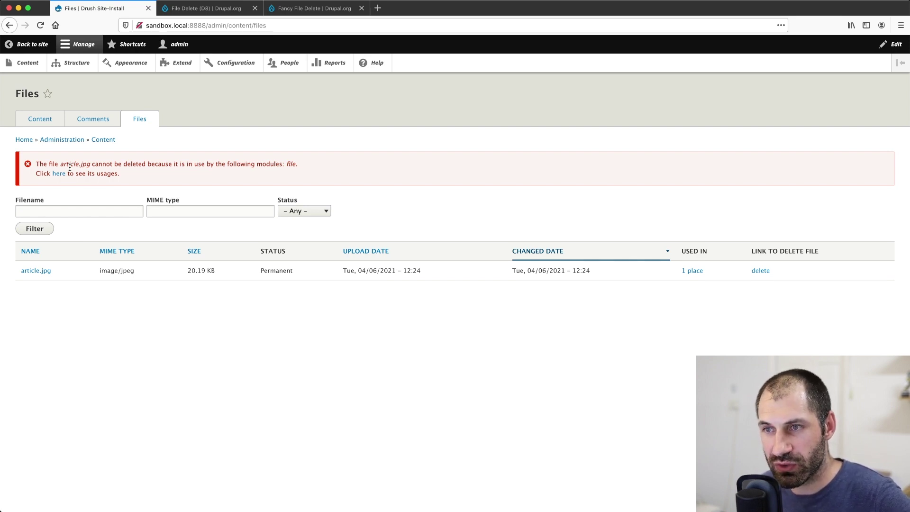
drag(298, 165, 257, 165)
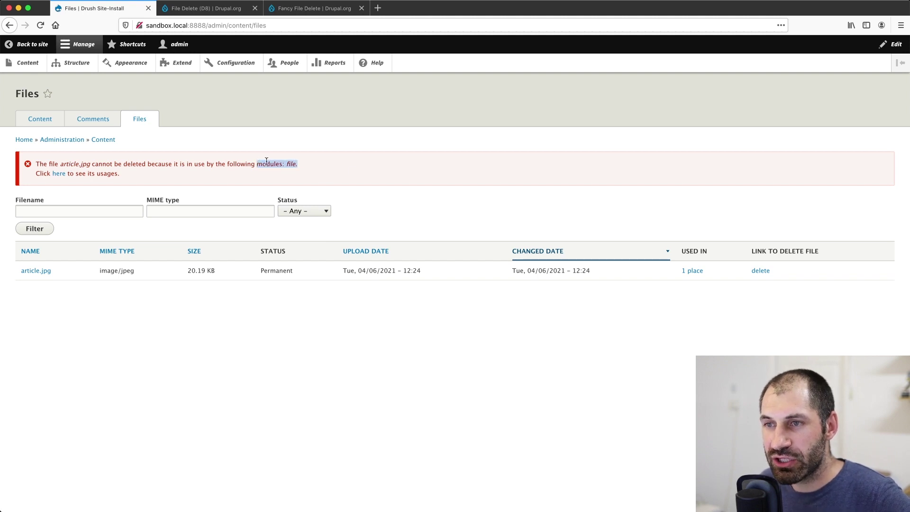
click(294, 165)
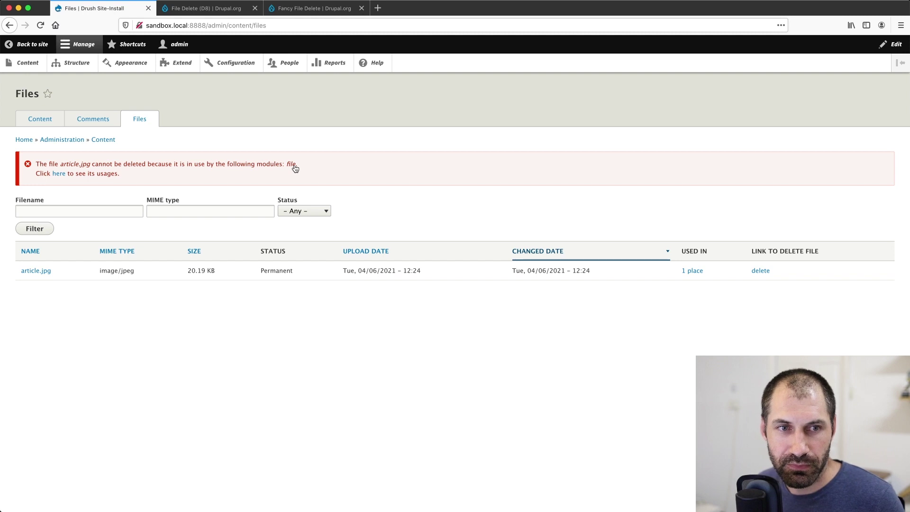
key(super+Tab)
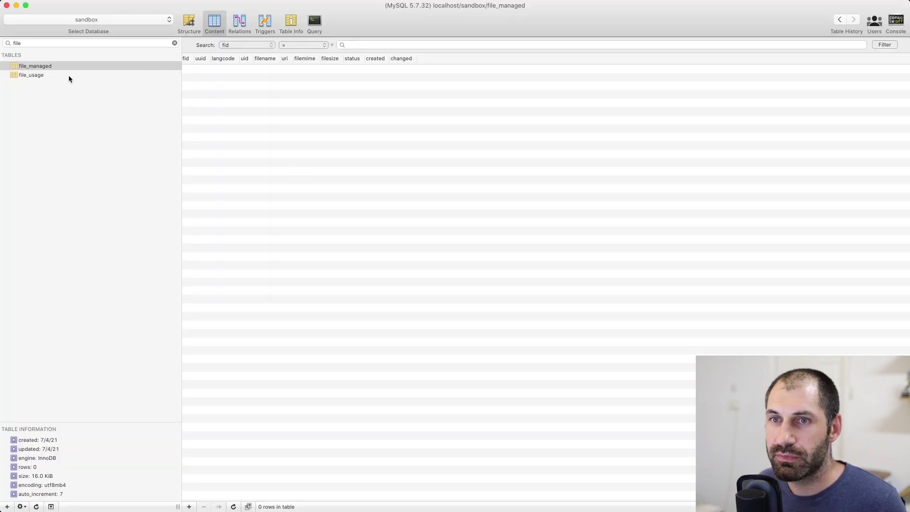
Clear the table filter, refresh, and inspect the article.jpg record in file_managed
click(60, 42)
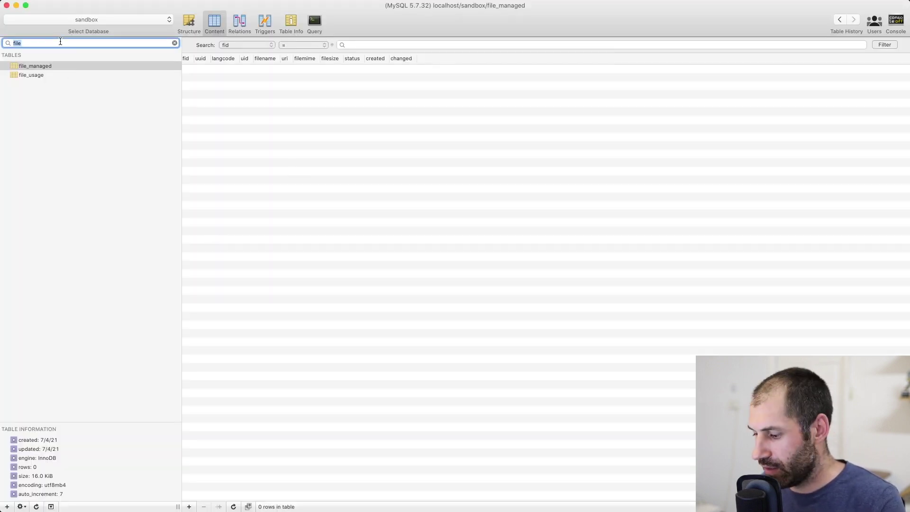
key(BackSpace)
scroll(90, 207, down, 10)
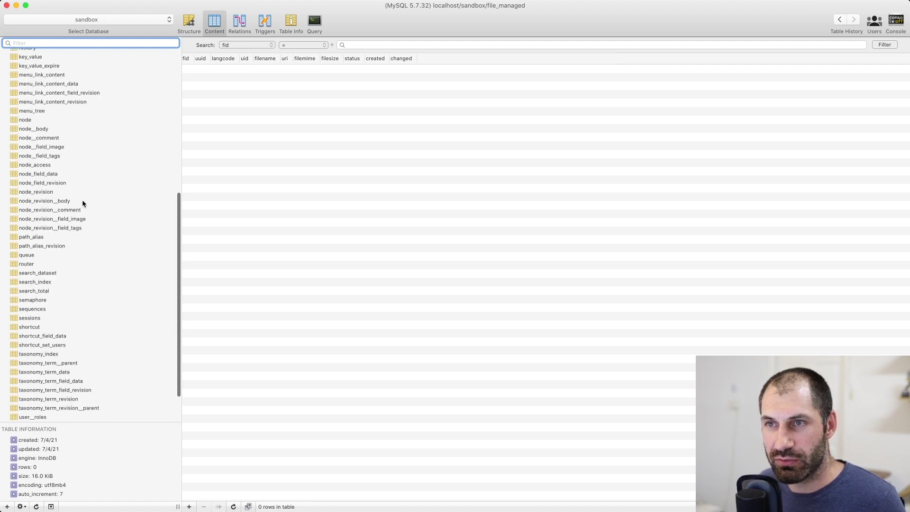
scroll(81, 200, up, 10)
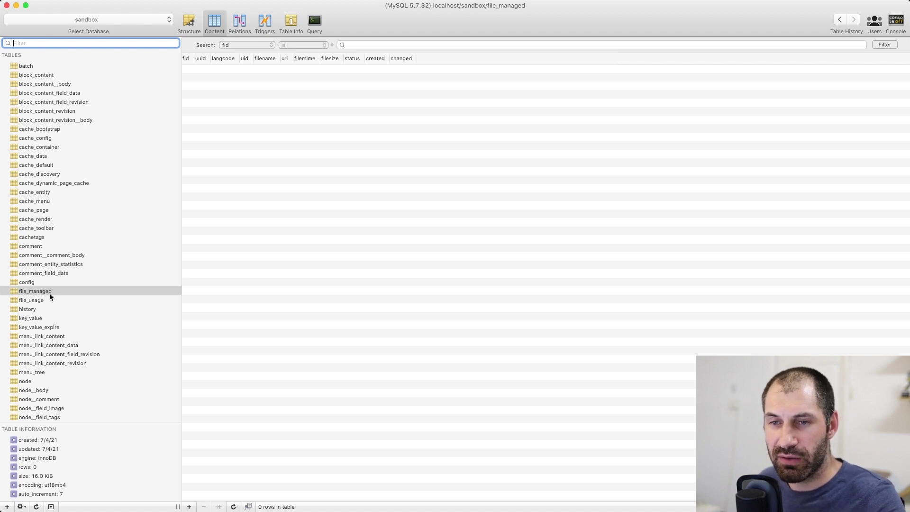
click(36, 506)
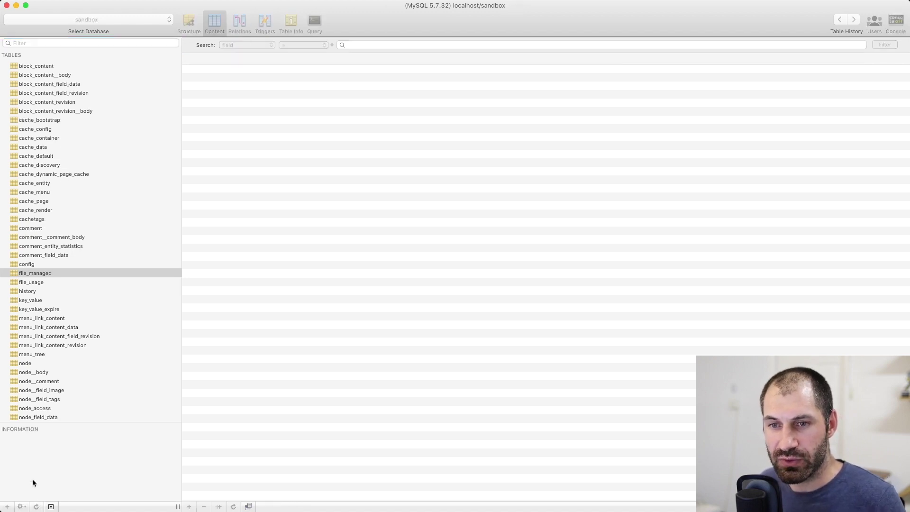
click(50, 275)
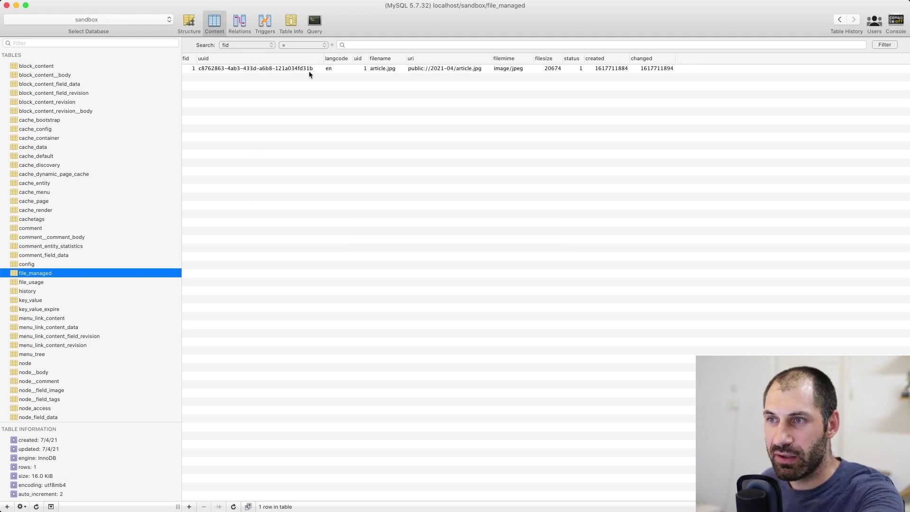
click(404, 71)
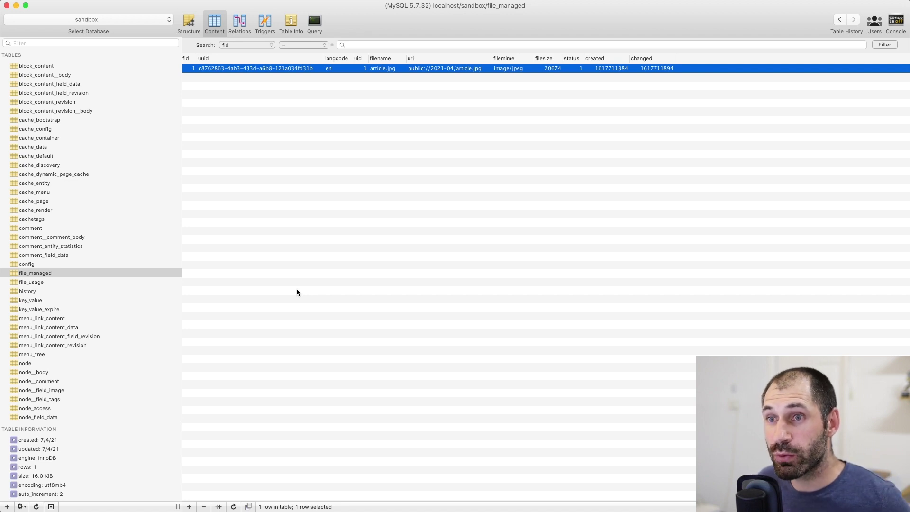
Filter tables by 'file' and inspect file_usage's single row linking file 1 to node 1
click(58, 284)
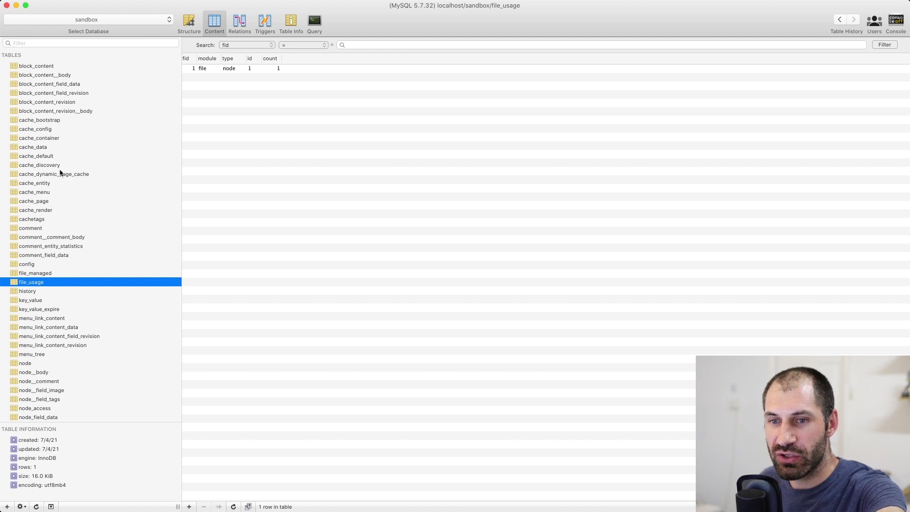
click(62, 44)
text(fi)
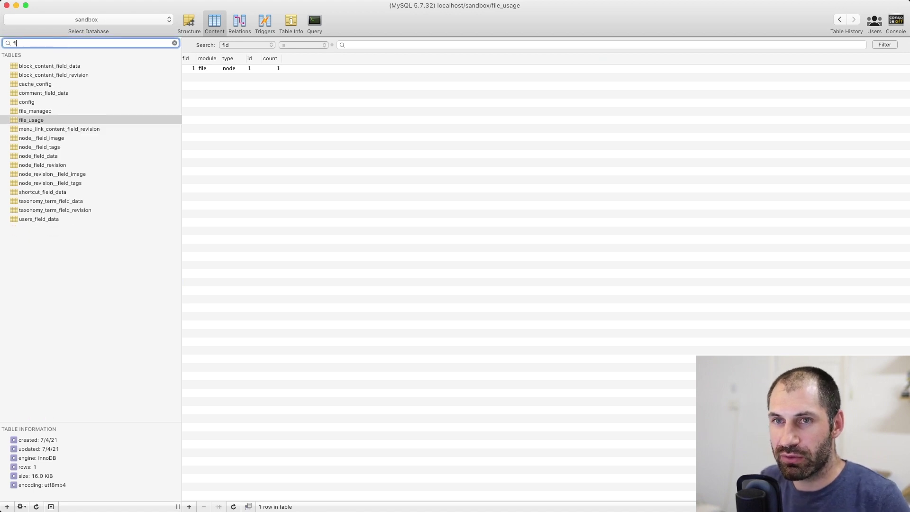
text(le)
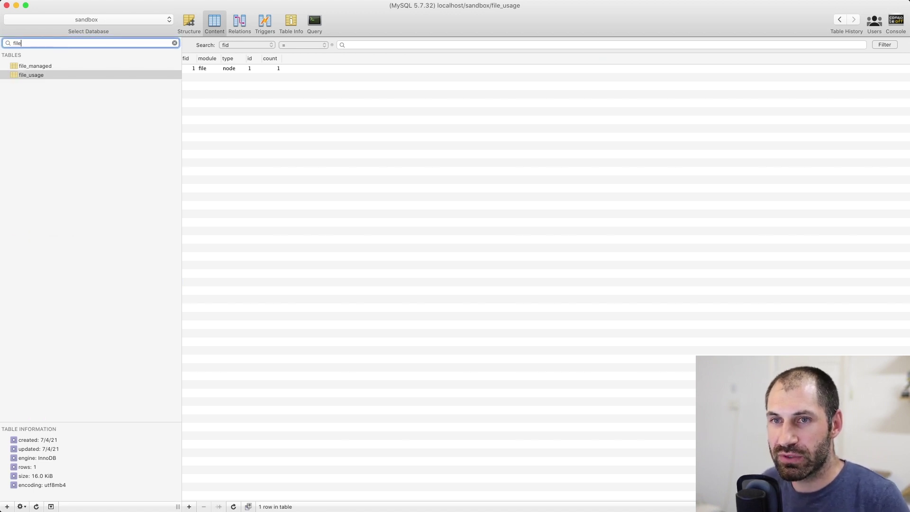
click(196, 69)
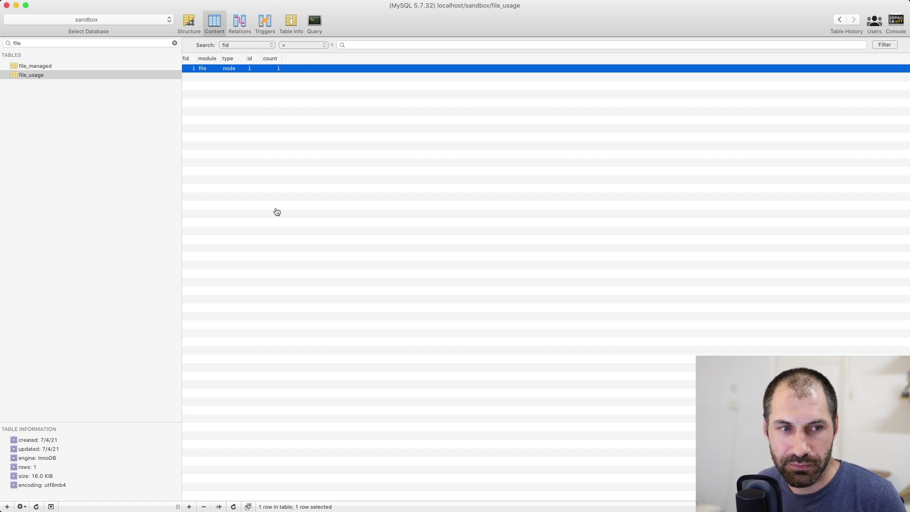
key(super+Tab)
Edit Test article, remove its article.jpg image, and save the article
triple_click(198, 160)
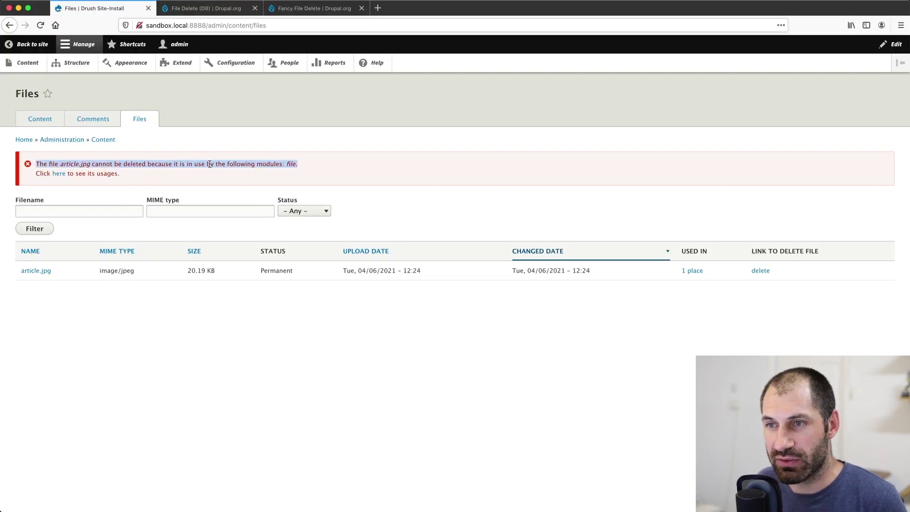
click(209, 164)
click(56, 122)
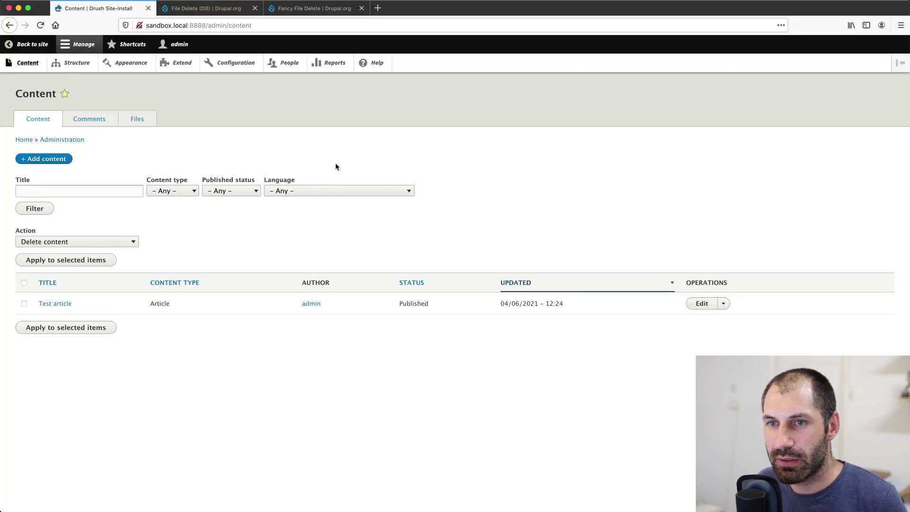
click(702, 303)
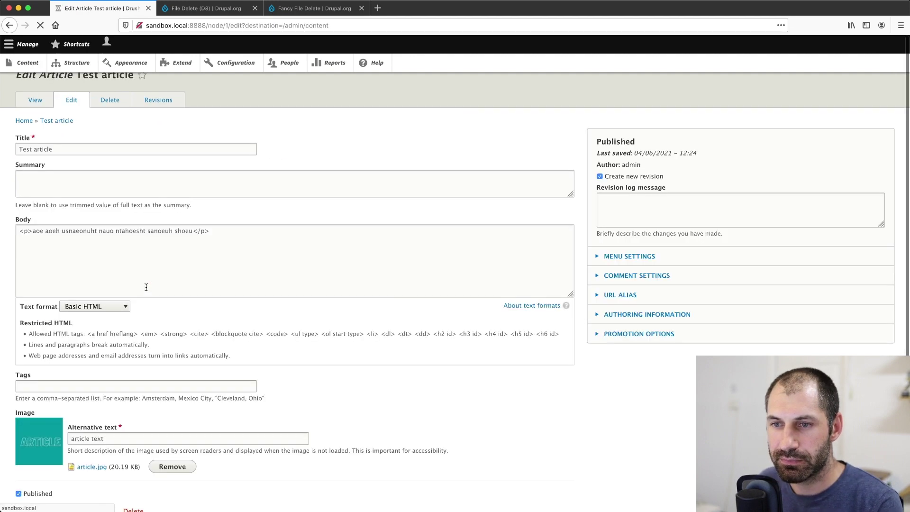
click(184, 433)
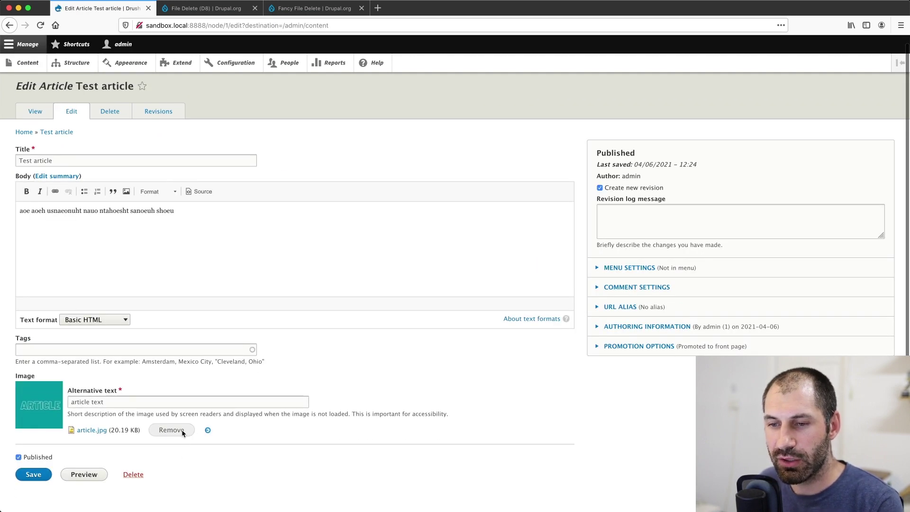
click(36, 466)
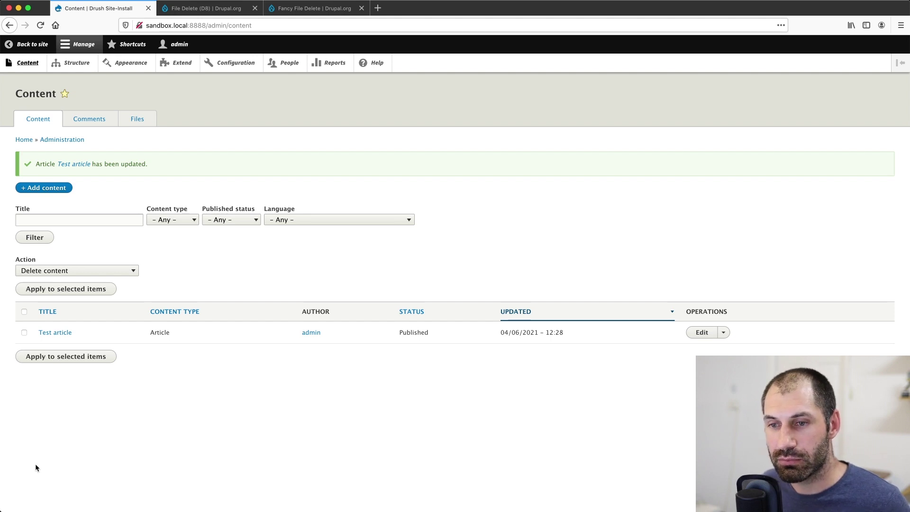
Retry deleting article.jpg from the Files list, then check its usage still shows 1 place
click(48, 335)
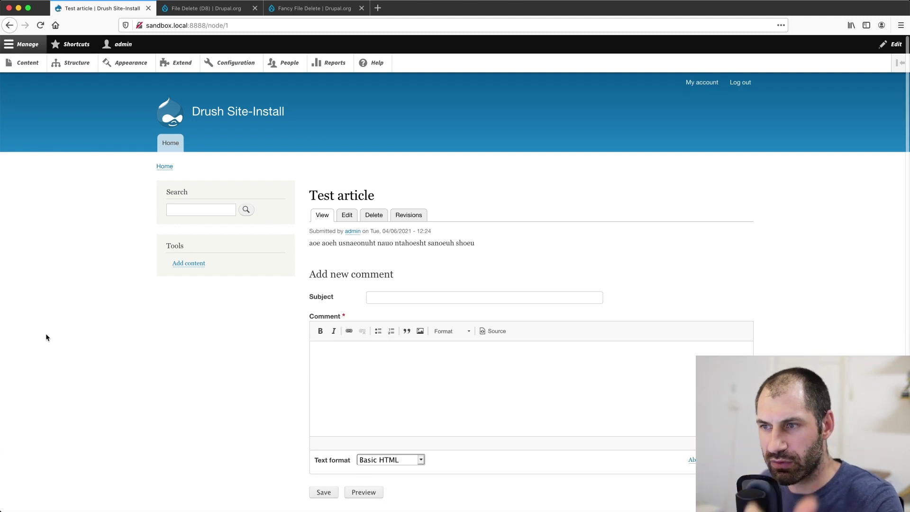
click(28, 65)
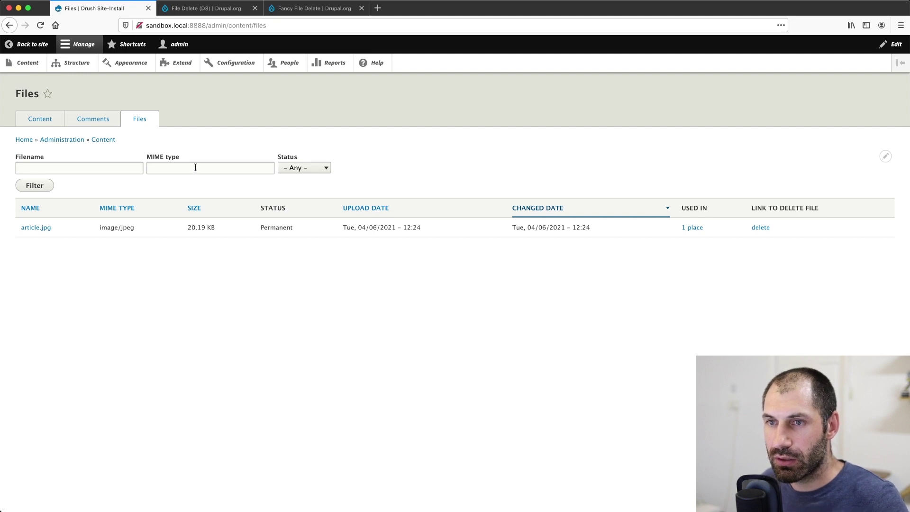
click(760, 227)
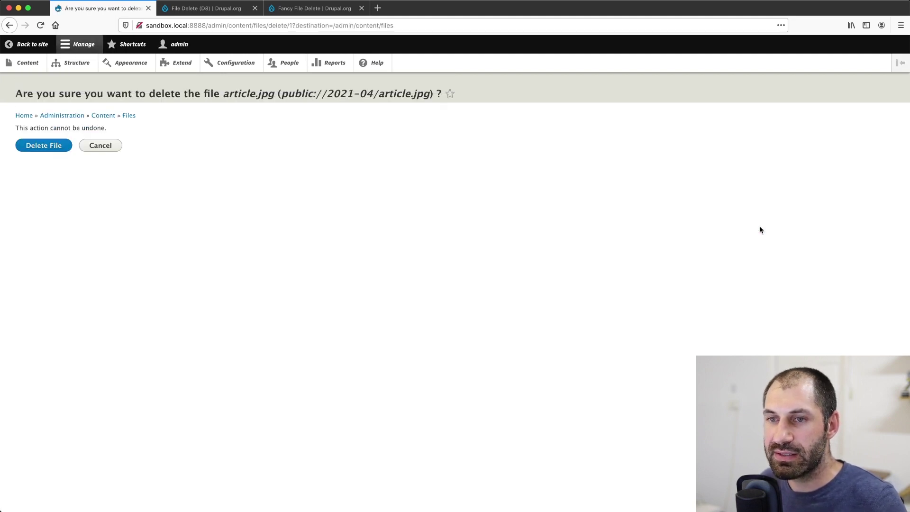
click(47, 147)
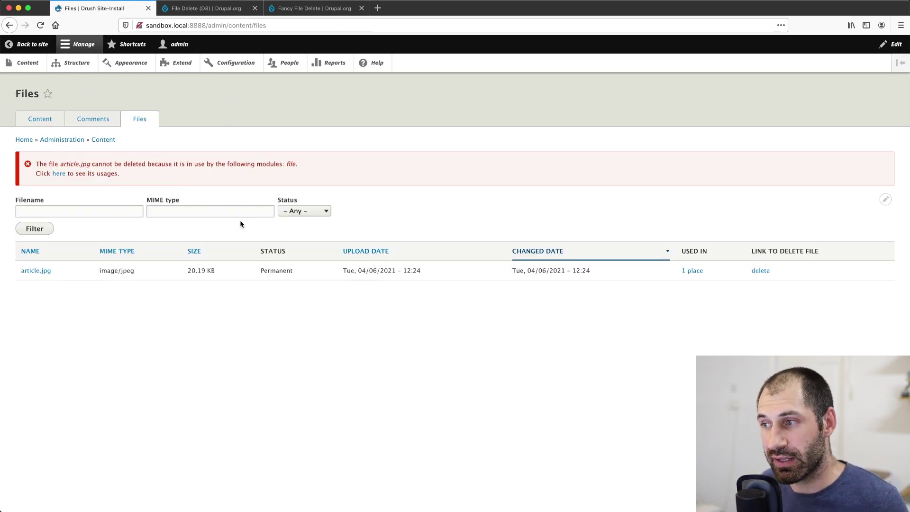
click(695, 270)
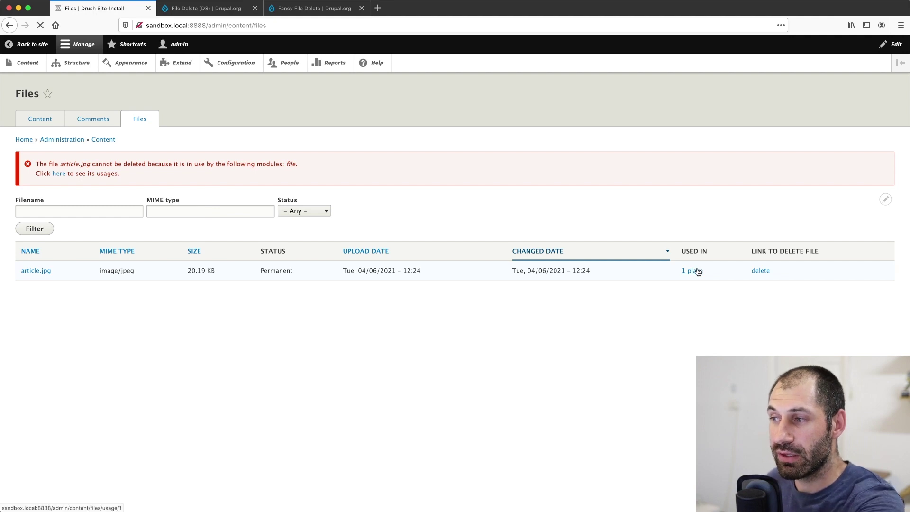
Confirm article.jpg is used once, by the Test article node, then return to the Content list
drag(737, 184, 21, 115)
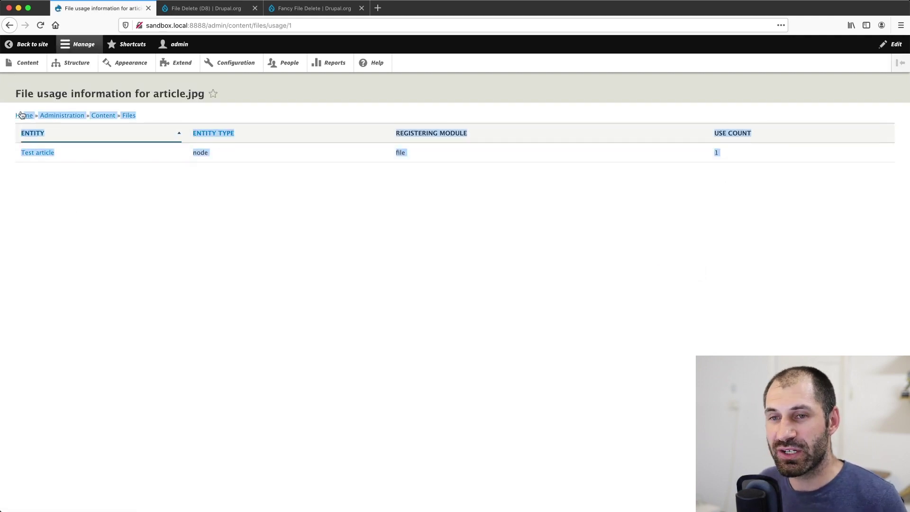
click(187, 274)
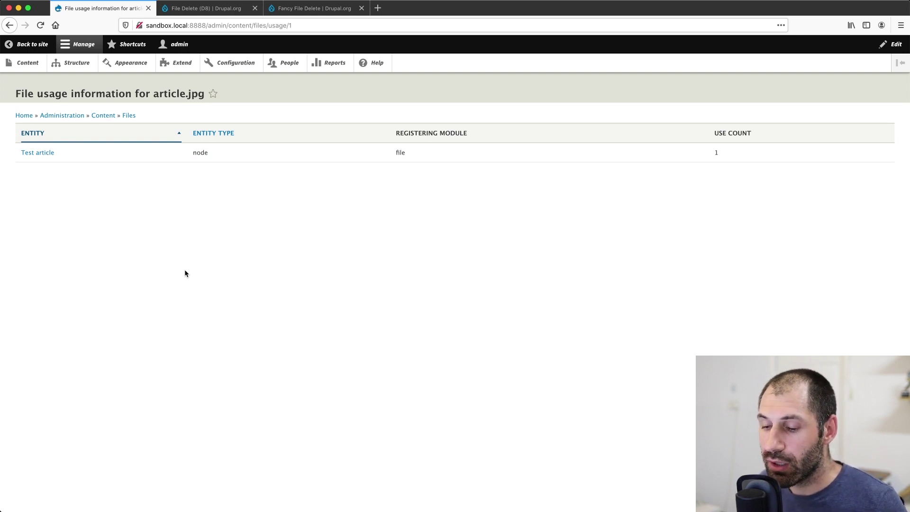
click(25, 64)
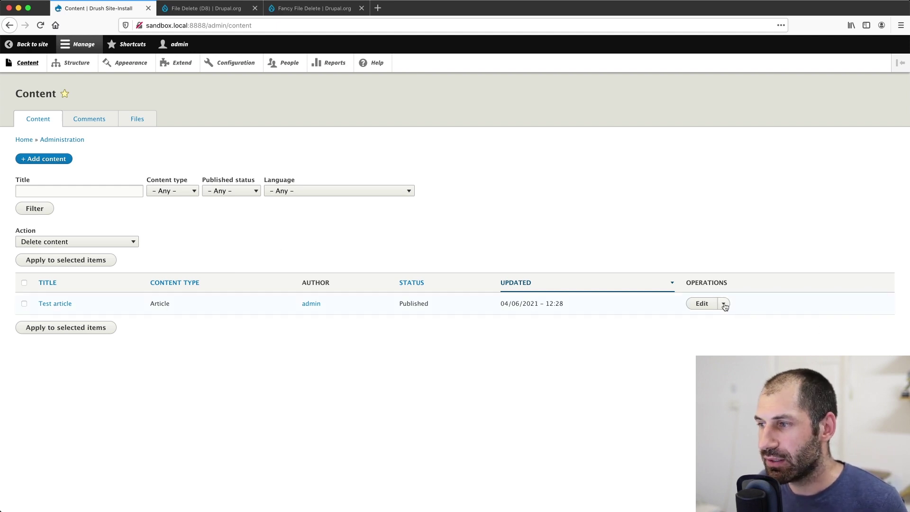
Open Test article's revision history and view the older 12:24 revision
click(64, 303)
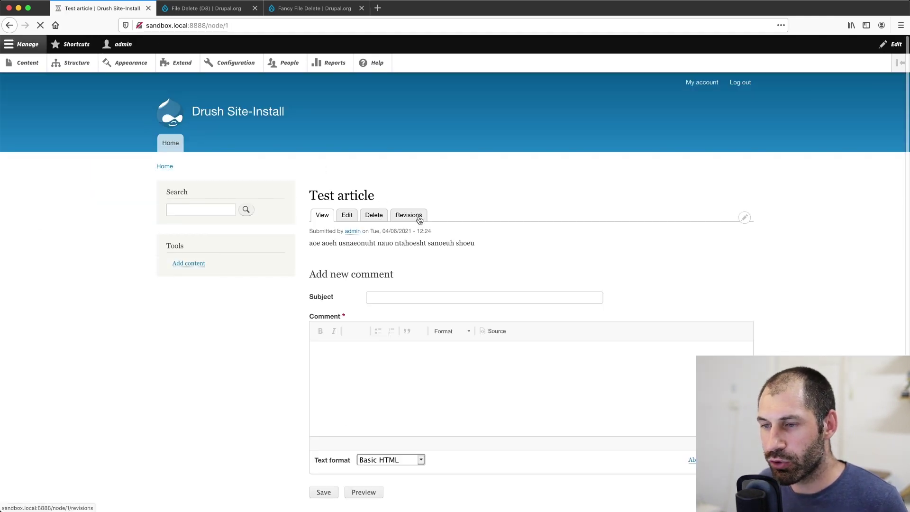
click(415, 216)
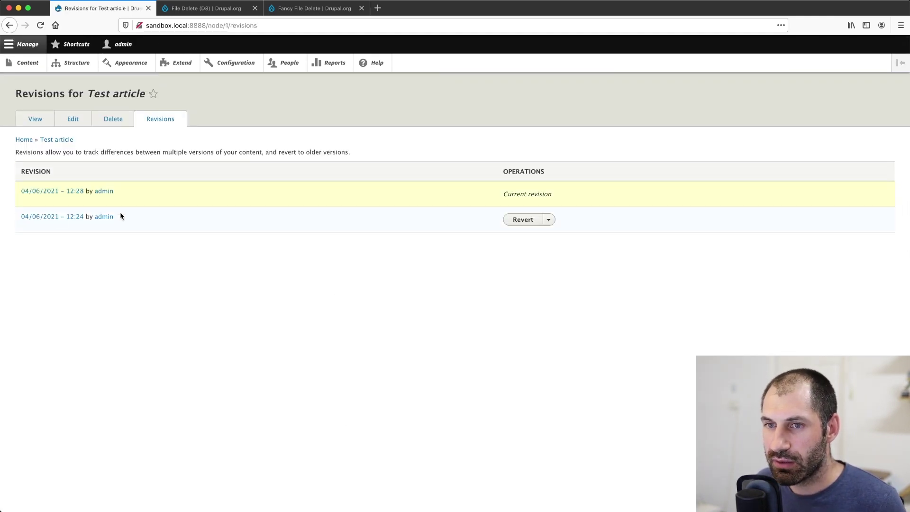
click(42, 217)
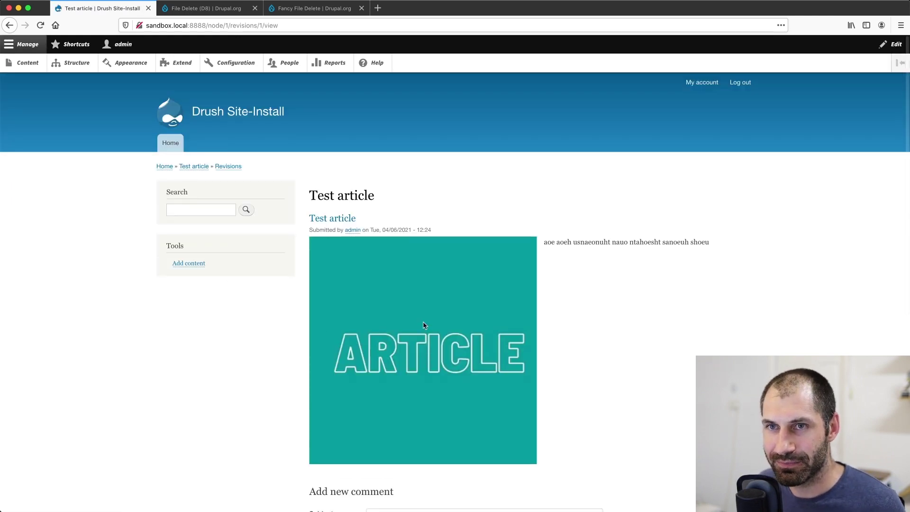
click(10, 25)
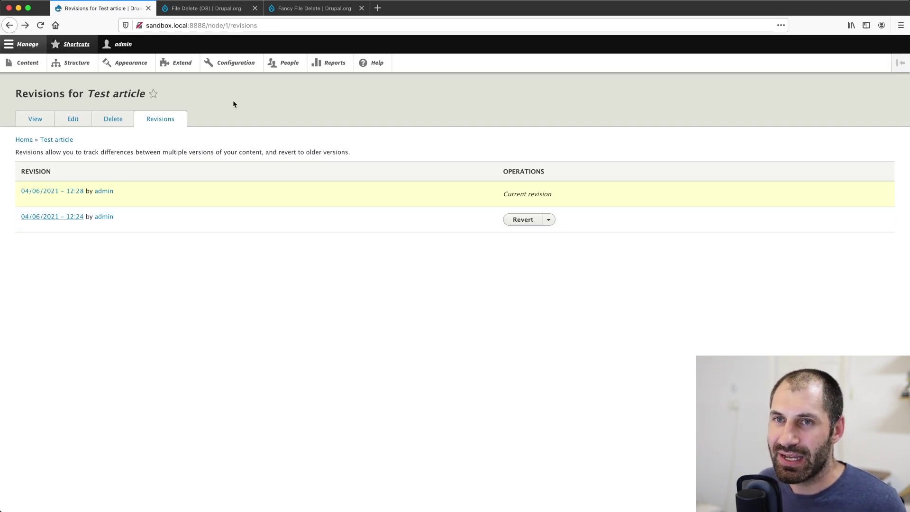
Delete the older 12:24 revision that still contains the image
click(547, 220)
click(533, 232)
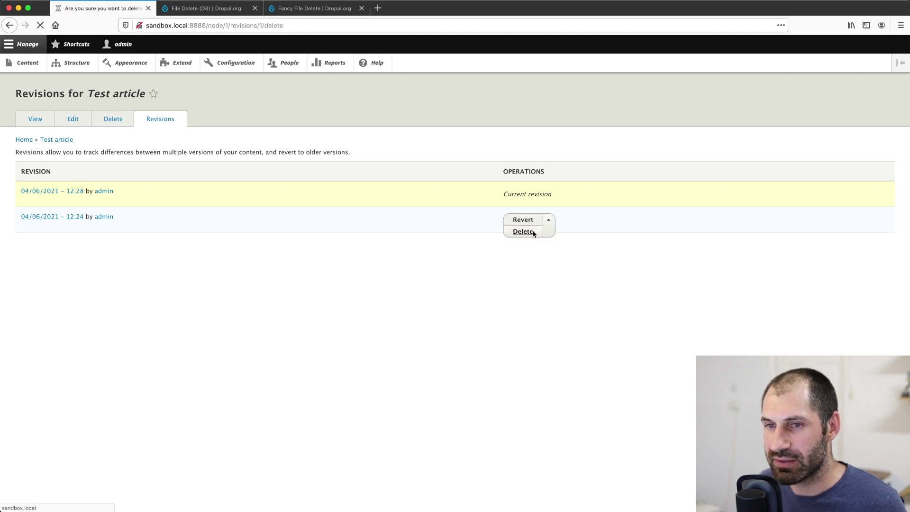
click(34, 146)
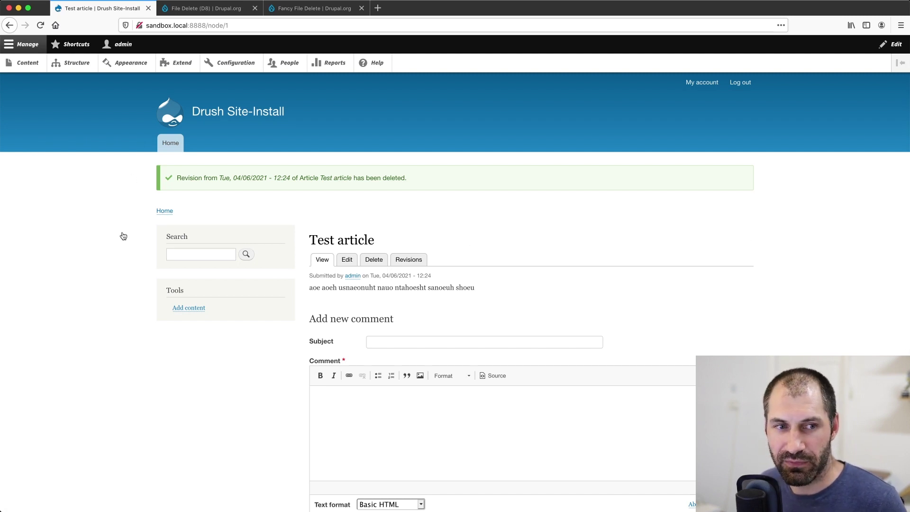
key(super+Tab)
Clear the terminal and enter the drush cr cache-rebuild command
text(clear)
key(Return)
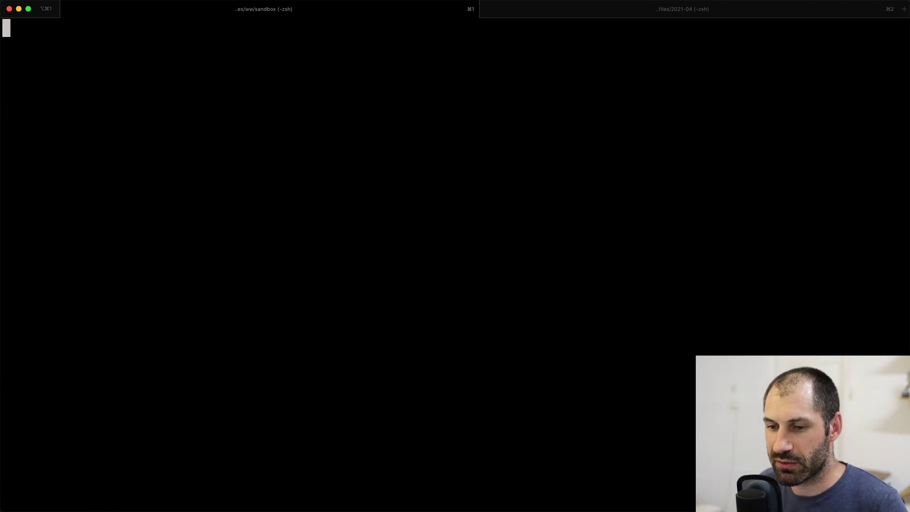
text(drush c)
key(BackSpace)
key(BackSpace)
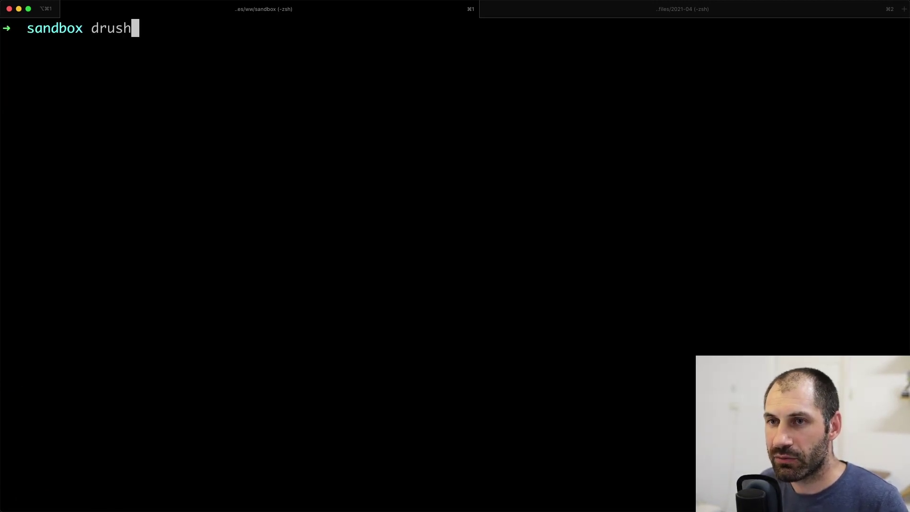
text(cr)
Open Drupal's Files list, run drush cr, and reload the list showing article.jpg used in 0 places
key(super+Tab)
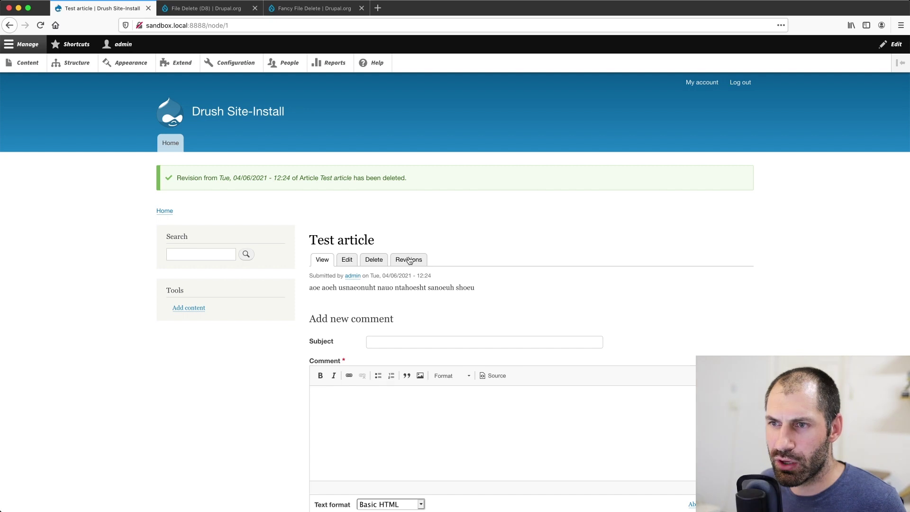
click(23, 65)
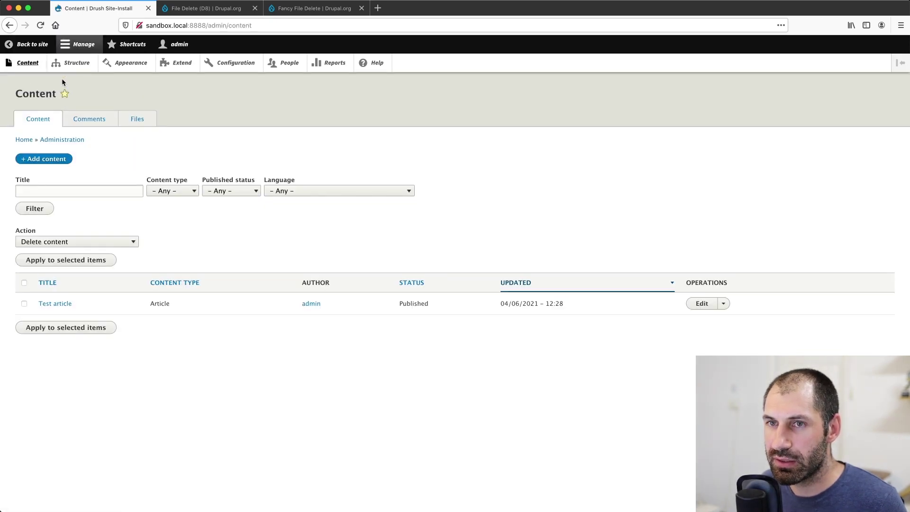
click(147, 122)
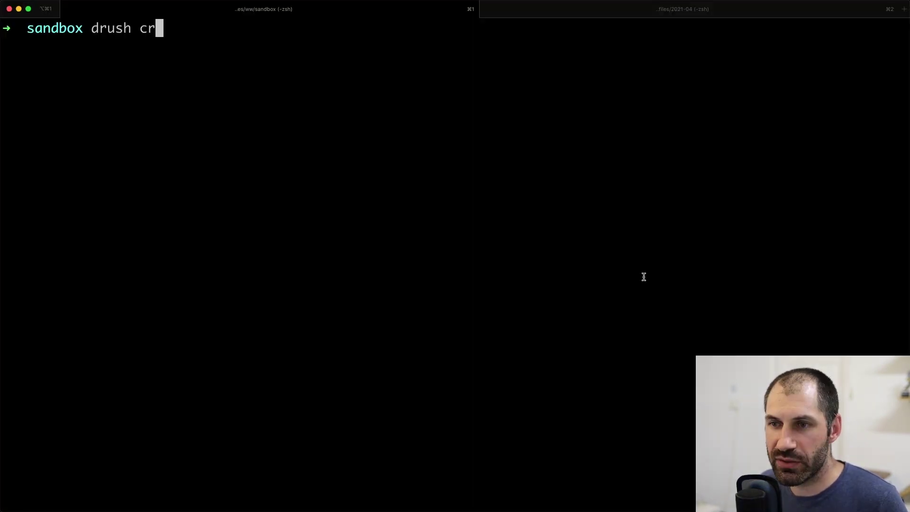
key(Return)
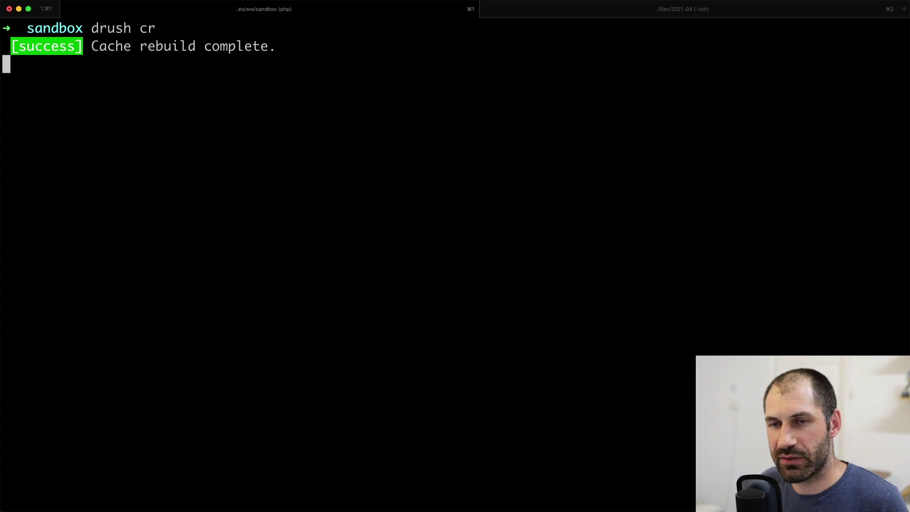
key(super+Tab)
key(super+r)
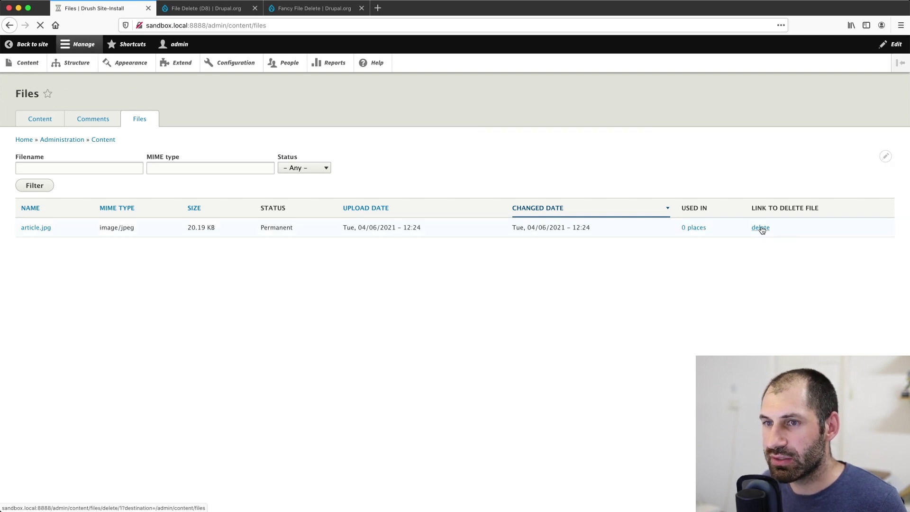
Delete article.jpg from the Files list so its status becomes Temporary
click(761, 228)
click(39, 148)
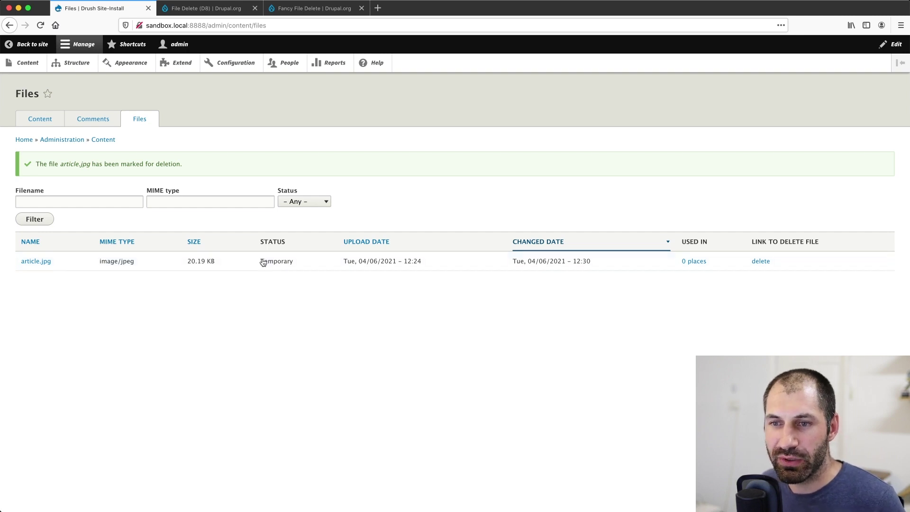
key(super+Tab)
In the files/2021-04 terminal session, run ls and l to list the folder
click(549, 11)
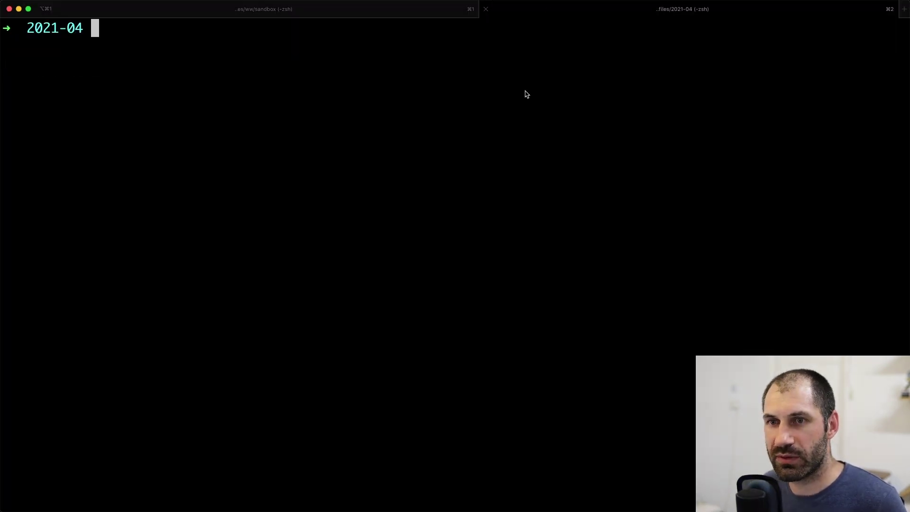
text(ls)
key(Return)
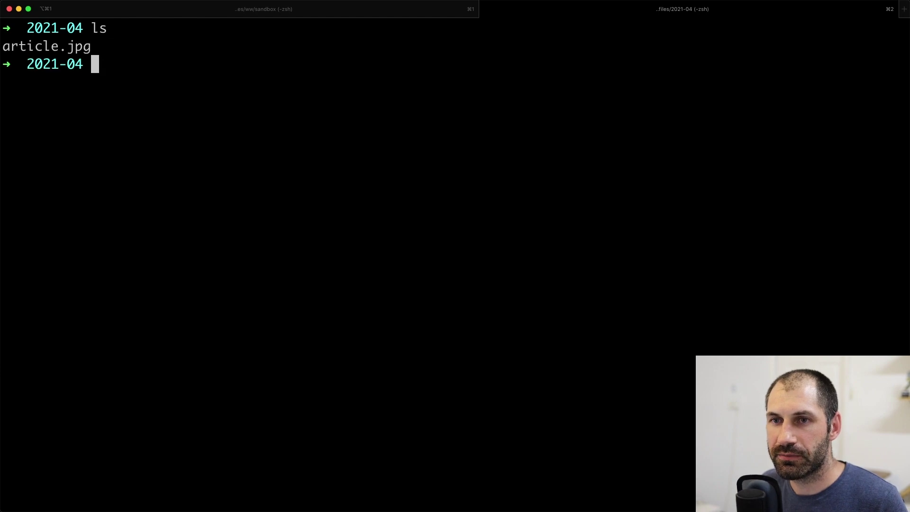
text(l)
key(Return)
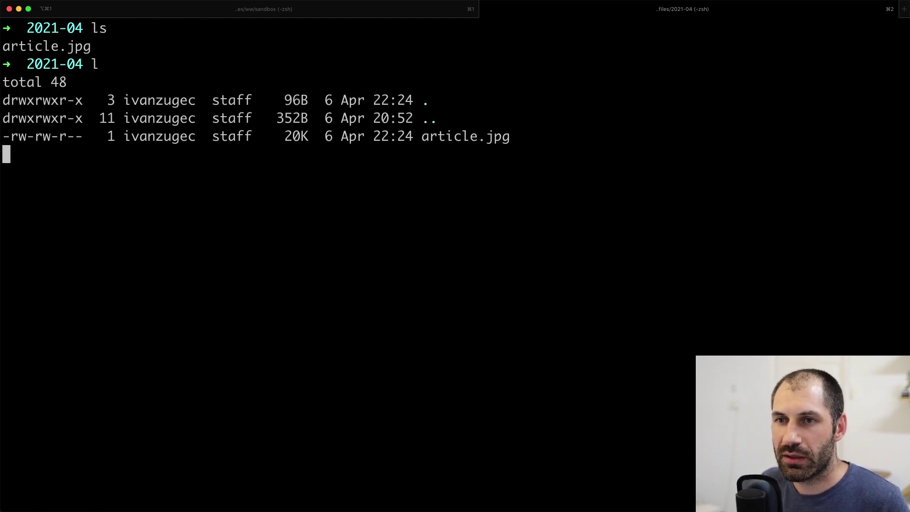
Highlight article.jpg (20K) still on disk and its Temporary row in Drupal's Files list
drag(524, 145, 421, 138)
triple_click(442, 136)
double_click(450, 137)
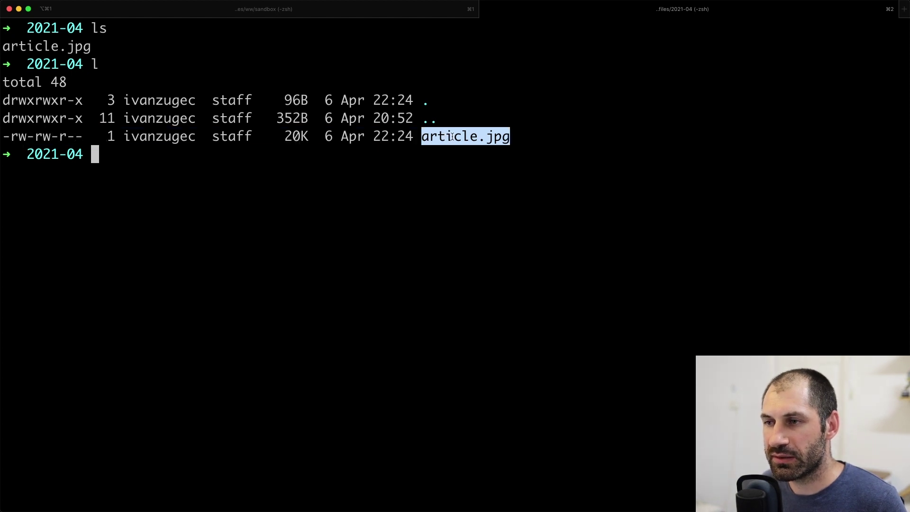
click(470, 137)
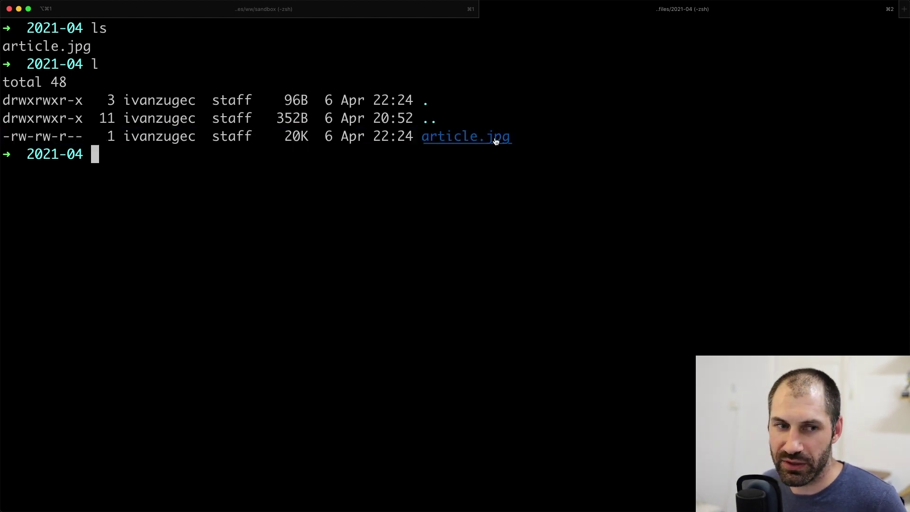
key(super+Tab)
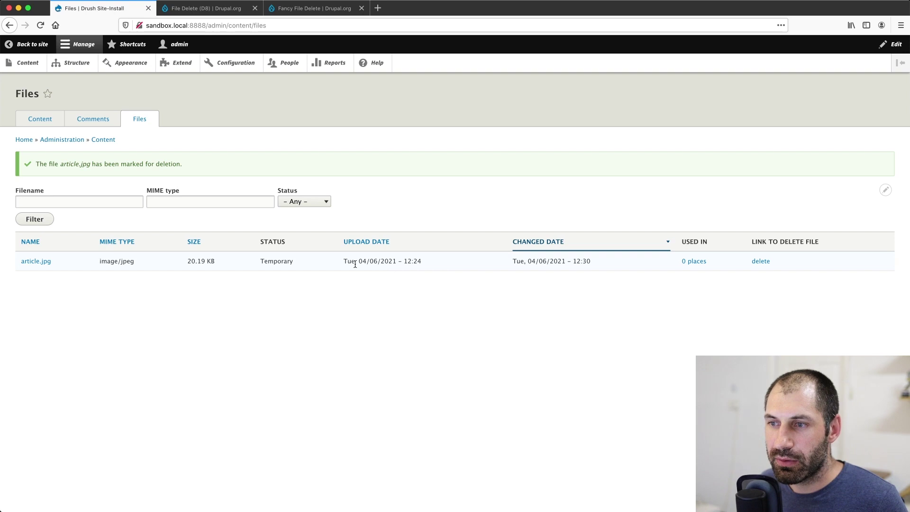
drag(267, 241, 297, 269)
click(286, 262)
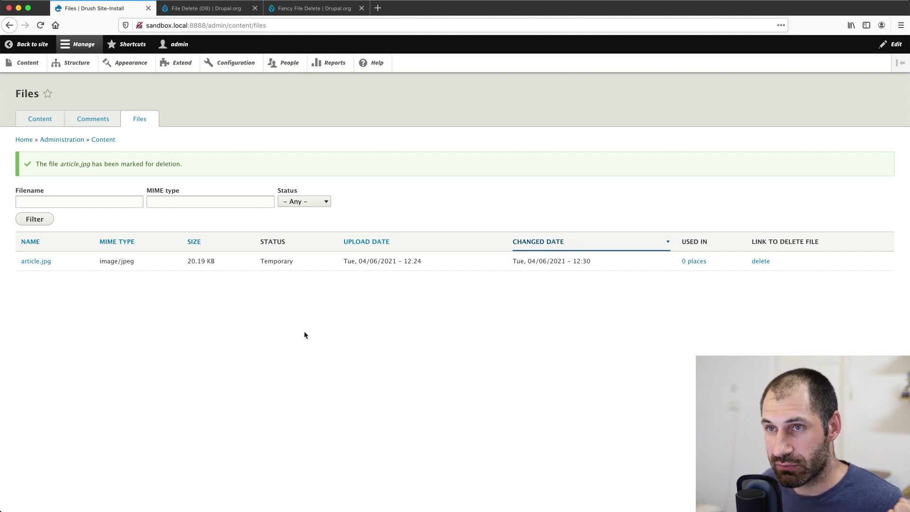
Check File system settings show temporary files deleted after 6 hours, then open Content
click(229, 65)
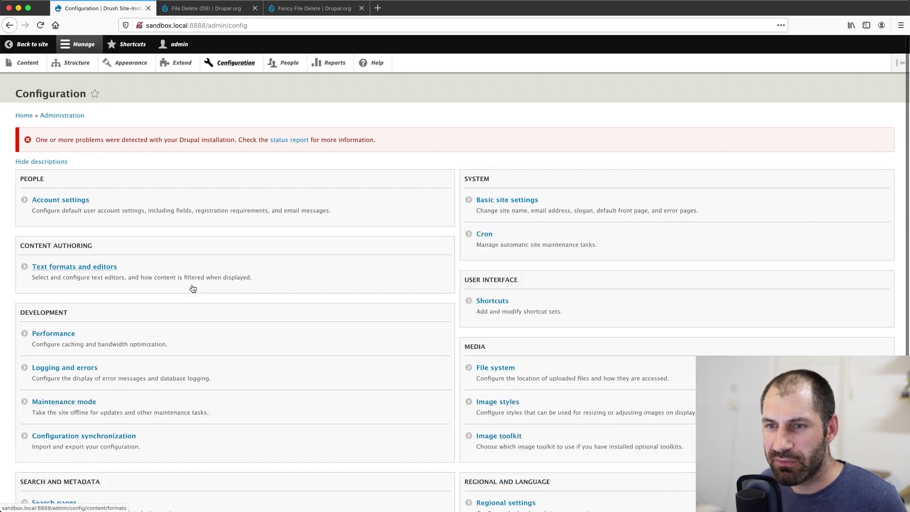
scroll(193, 289, down, 3)
click(493, 270)
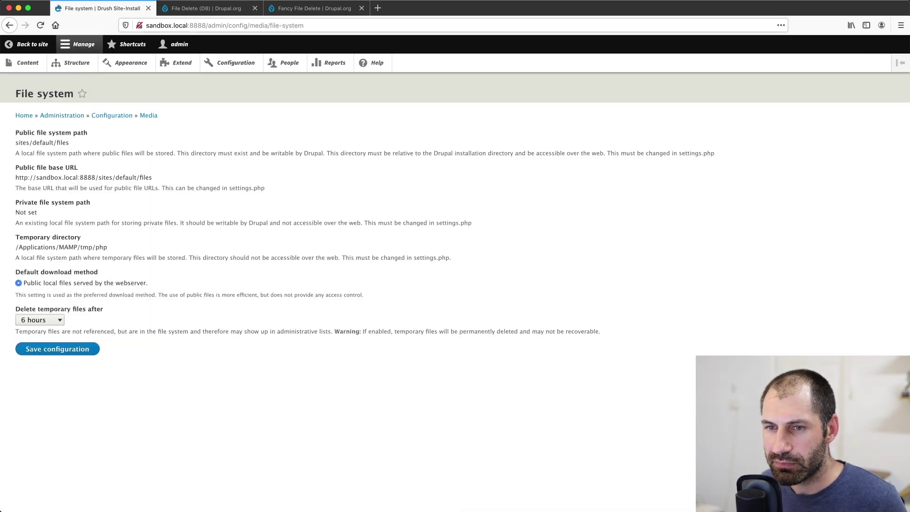
click(51, 321)
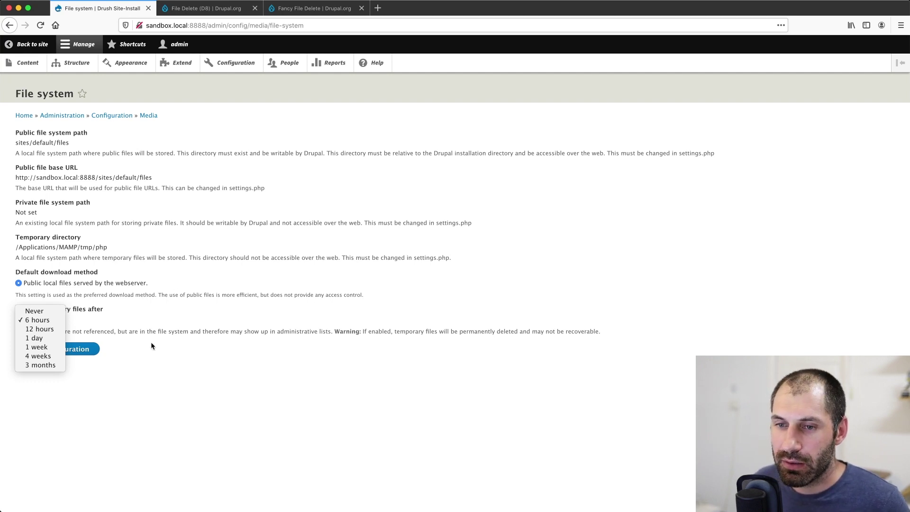
click(152, 370)
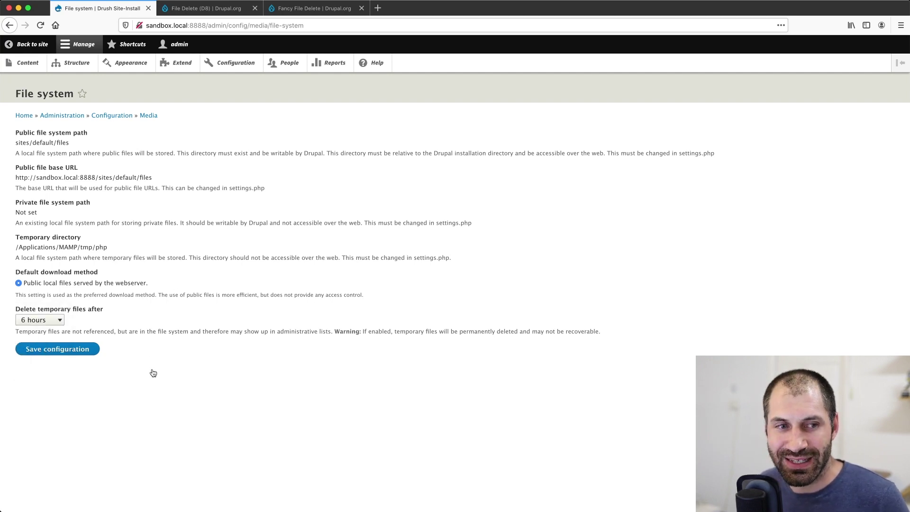
key(super+Tab)
key(super+Tab)
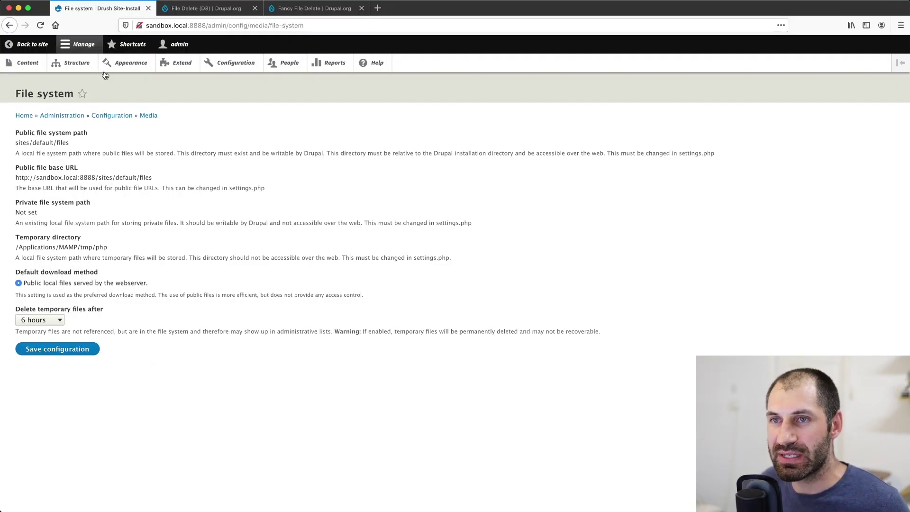
click(26, 63)
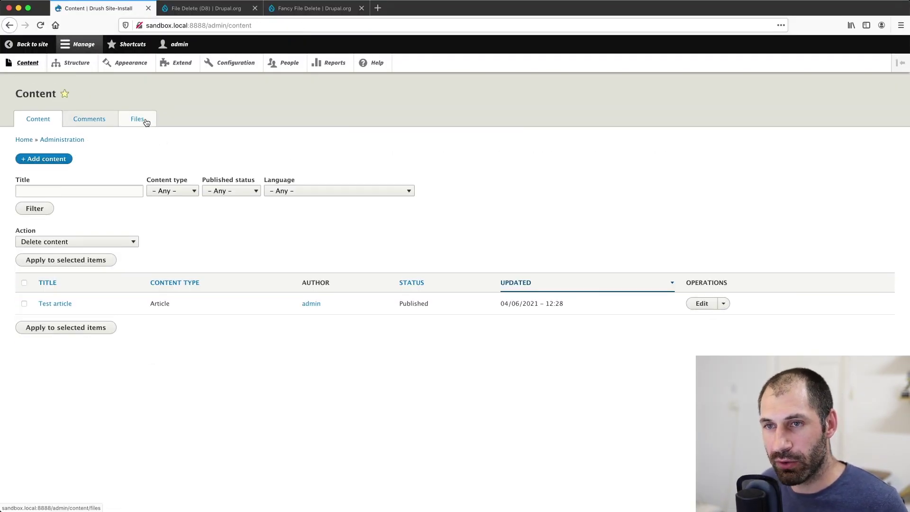
Open the Files list showing article.jpg as Temporary, then return to the terminal
click(146, 123)
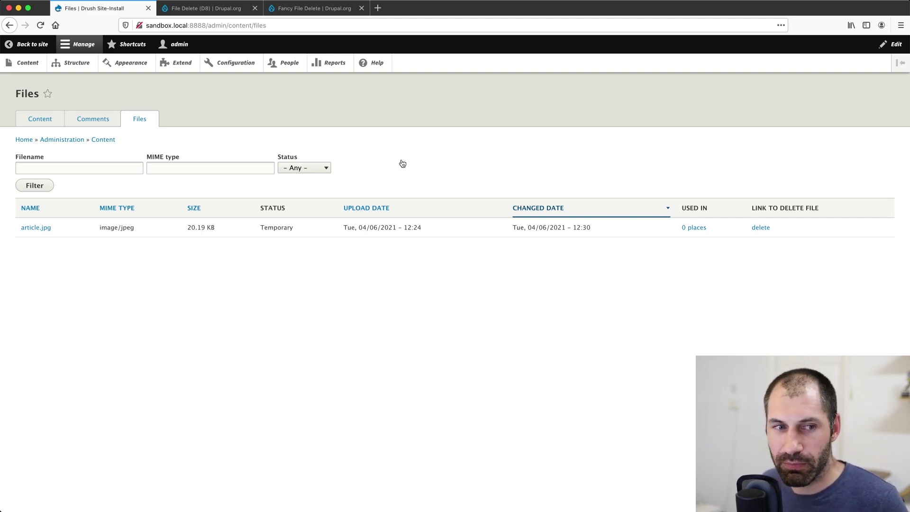
key(super+Tab)
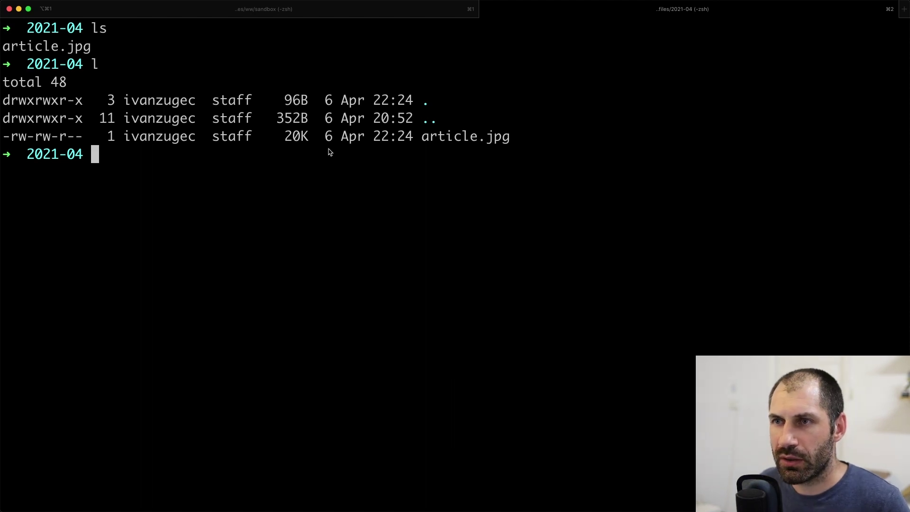
In the sandbox session, list drush commands filtered with grep "entity"
key(super+1)
text(drush)
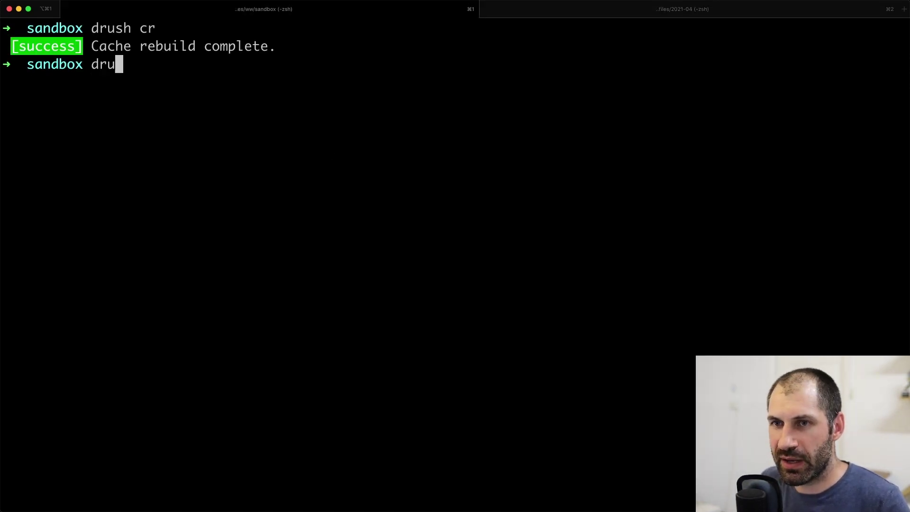
key(Return)
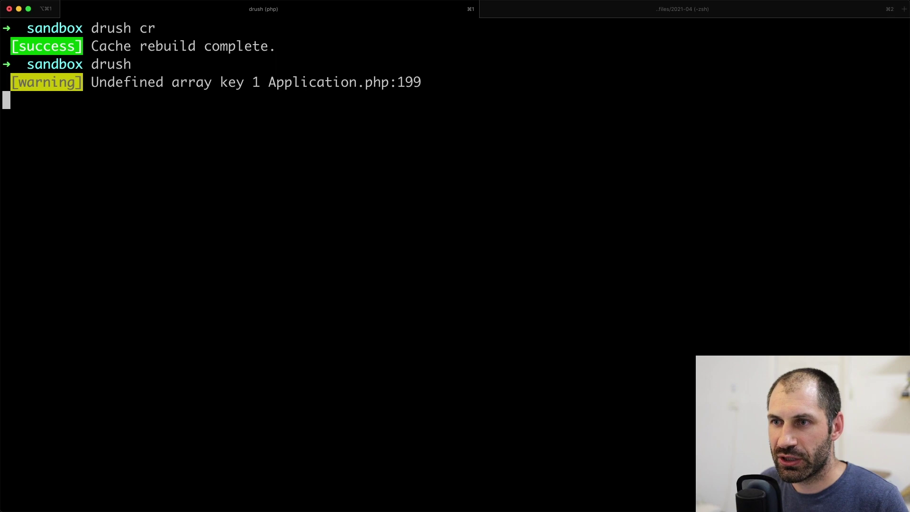
text(drush)
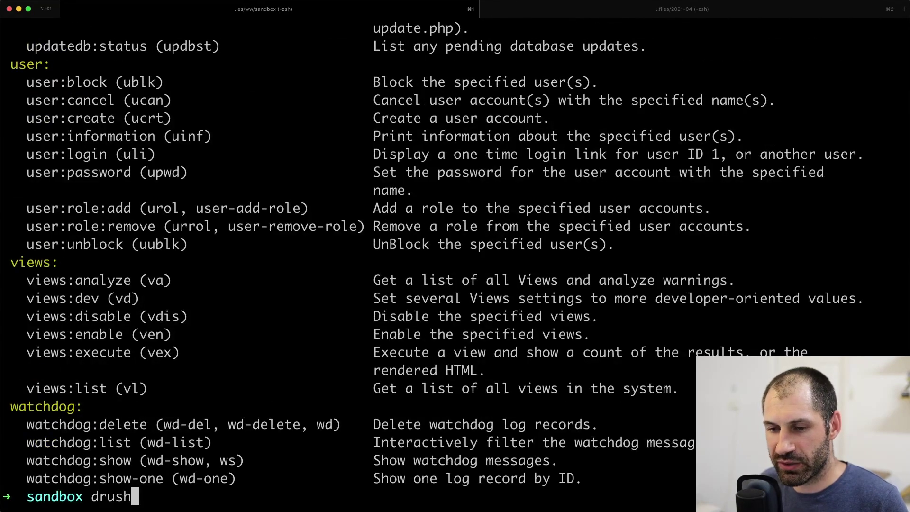
text( | grep ")
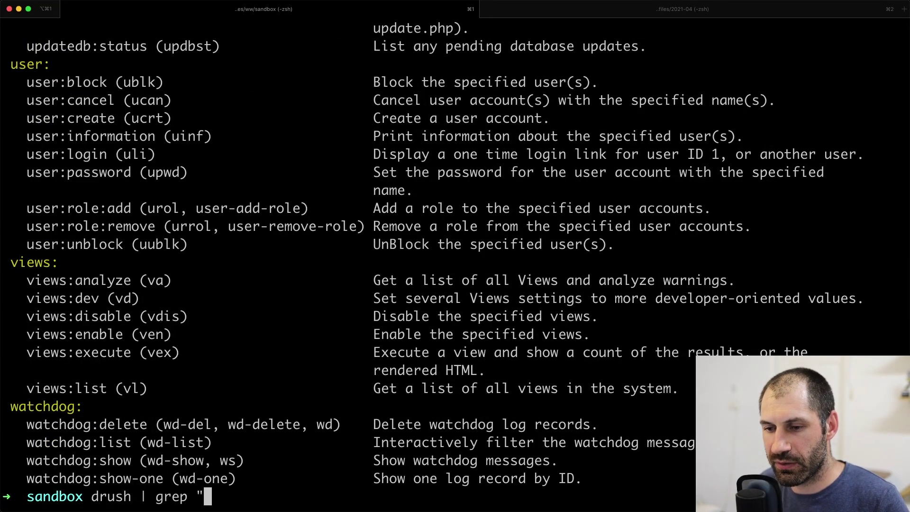
text(entity)
key(Return)
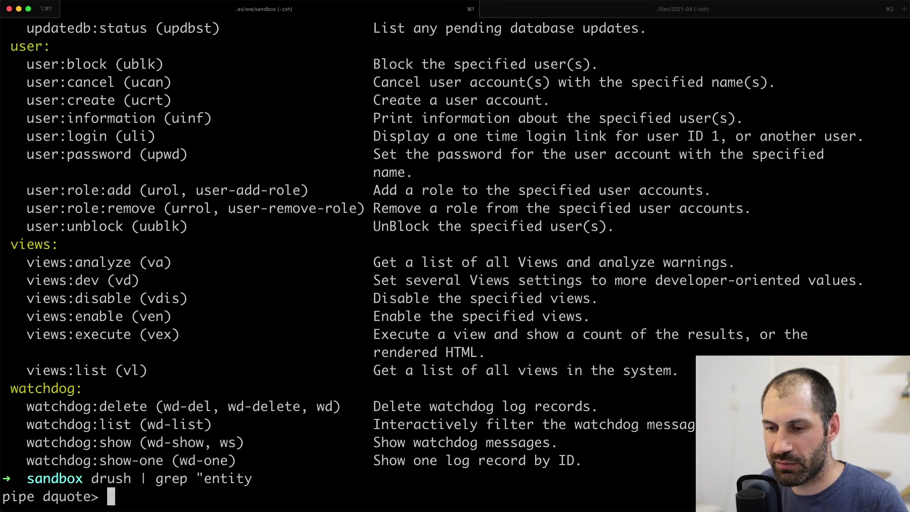
key(ctrl+c)
key(Up)
text(")
key(Return)
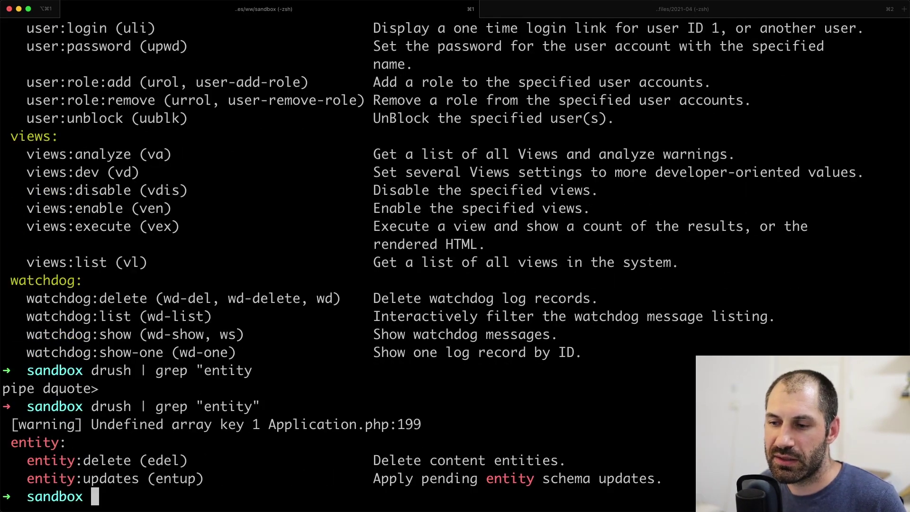
Copy entity:delete and enter drush entity:delete --help to show its help
double_click(101, 463)
drag(34, 463, 132, 460)
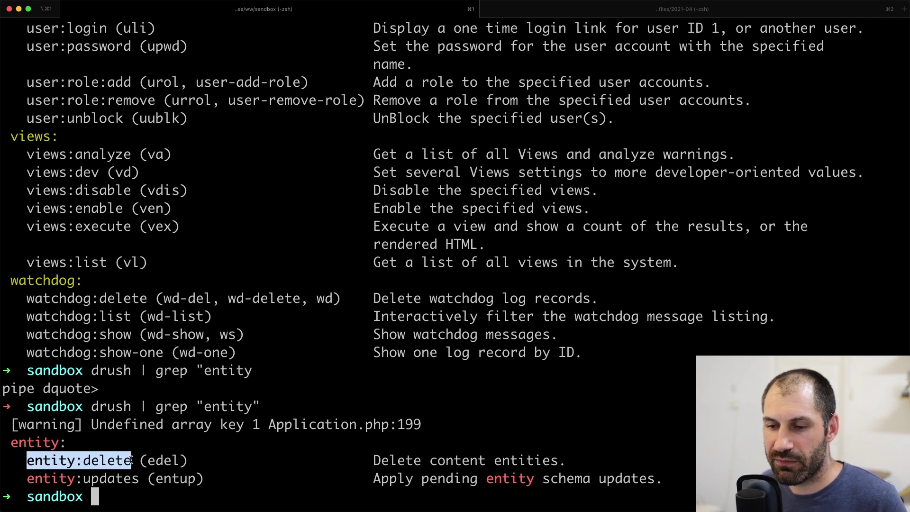
text(drush)
key(super+v)
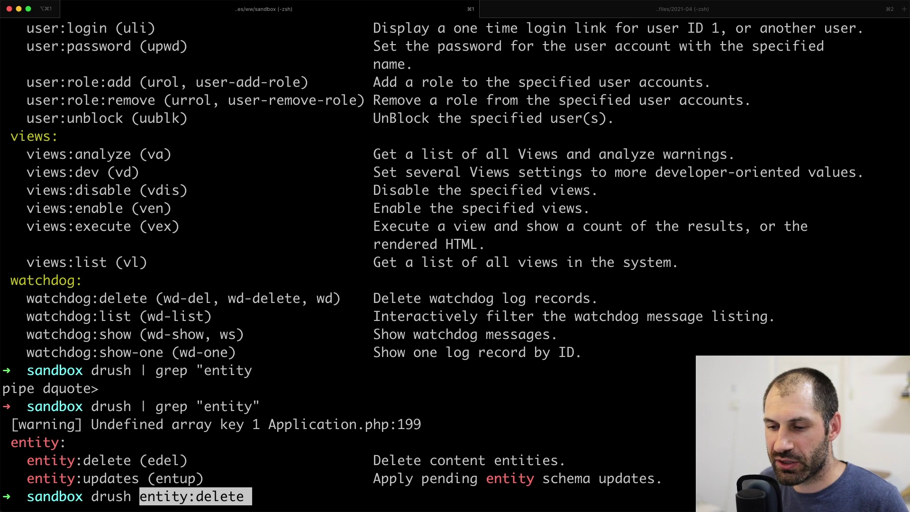
text(--help)
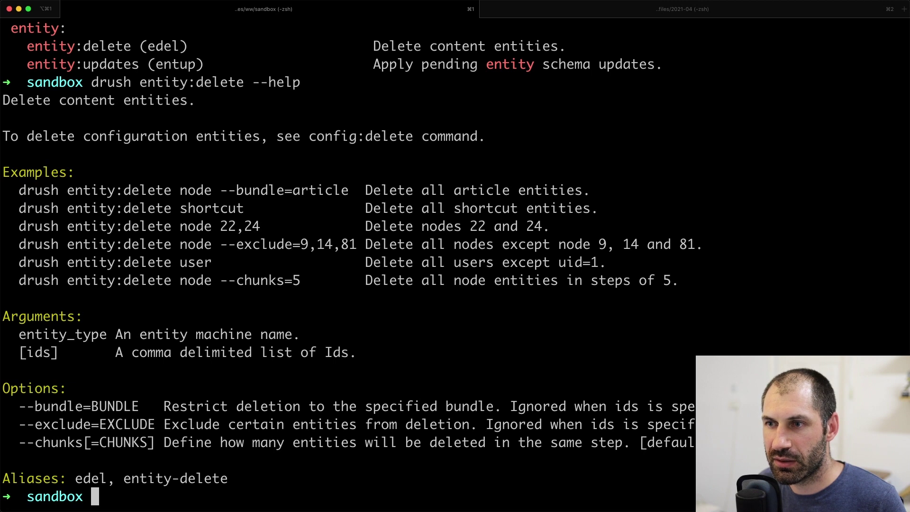
Highlight entity, delete, node and ids 22,24 in the third entity:delete help example
drag(18, 227, 66, 228)
double_click(98, 229)
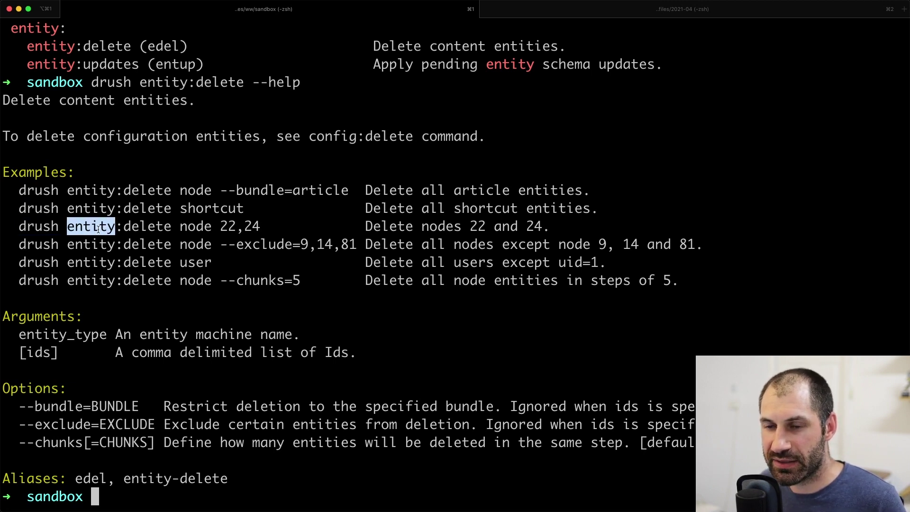
double_click(145, 229)
double_click(199, 230)
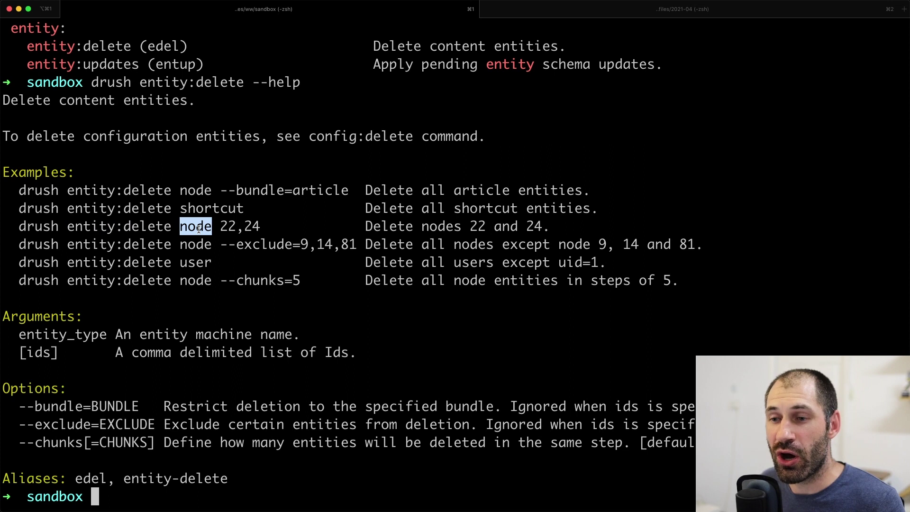
drag(219, 229, 268, 231)
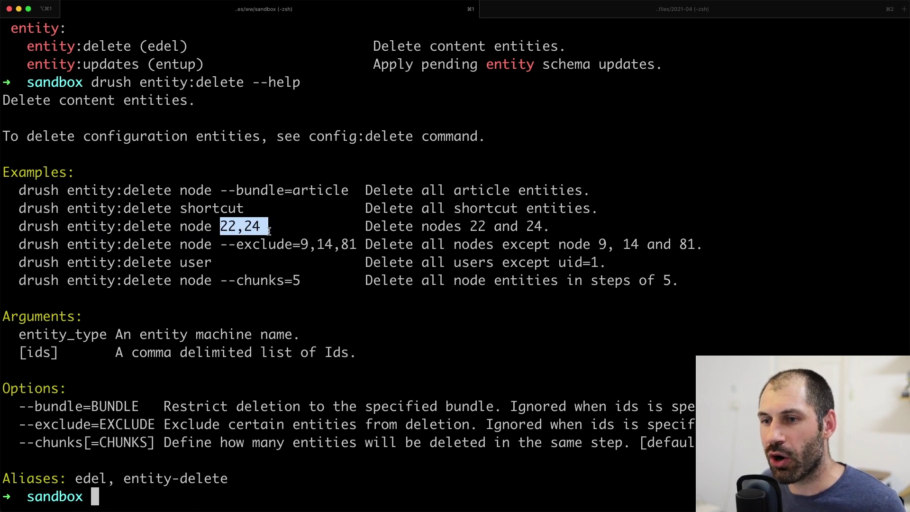
click(265, 230)
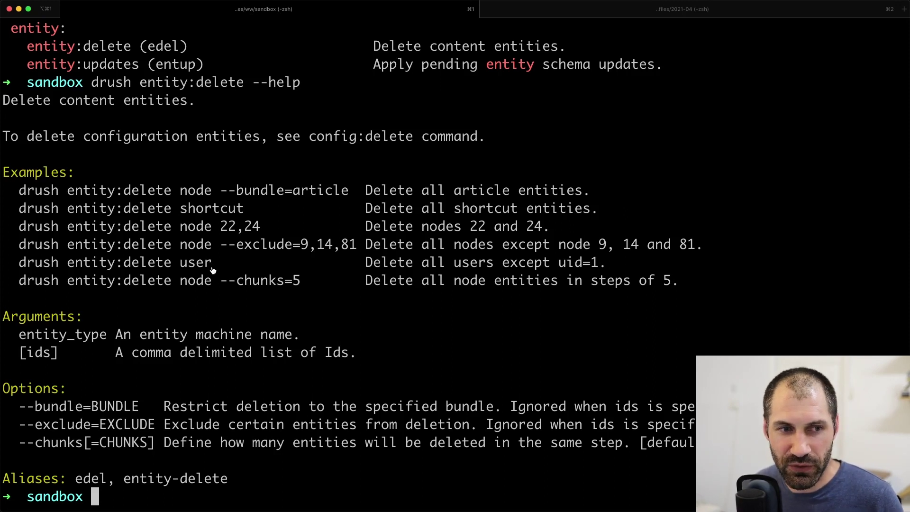
key(super+Tab)
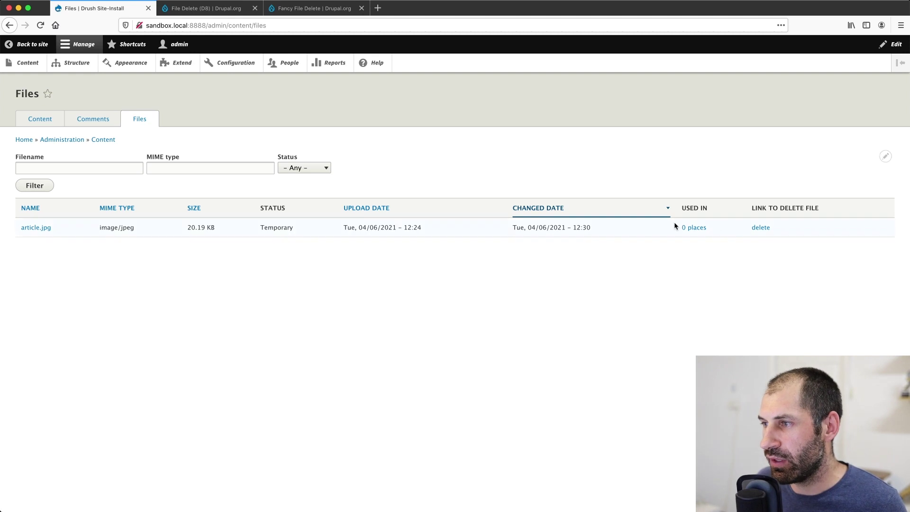
Open article.jpg's empty usage page and note its file ID 1 in the address bar
click(690, 229)
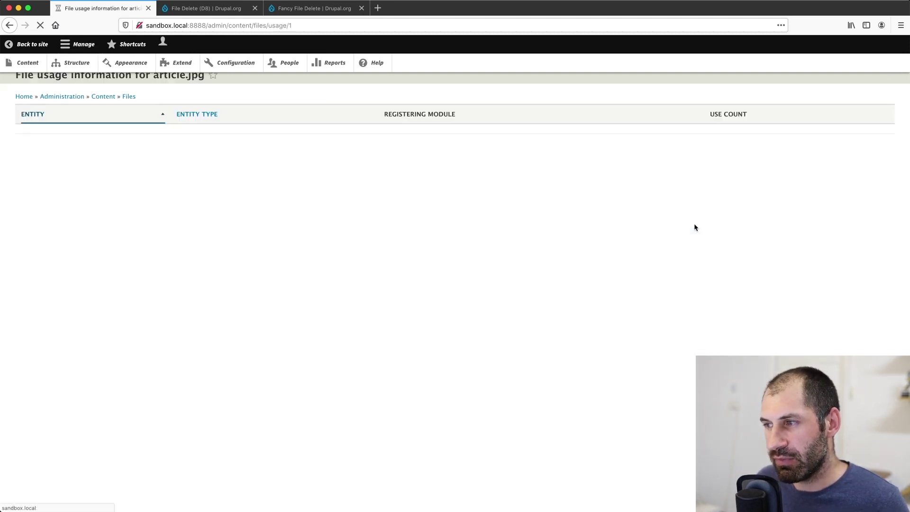
click(289, 25)
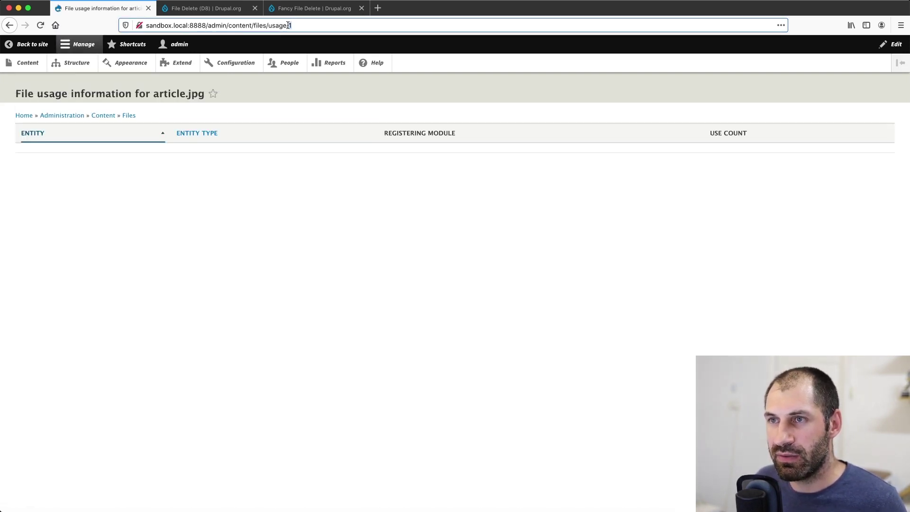
mouse_move(290, 26)
mouse_down()
mouse_move(208, 25)
mouse_move(289, 26)
mouse_up()
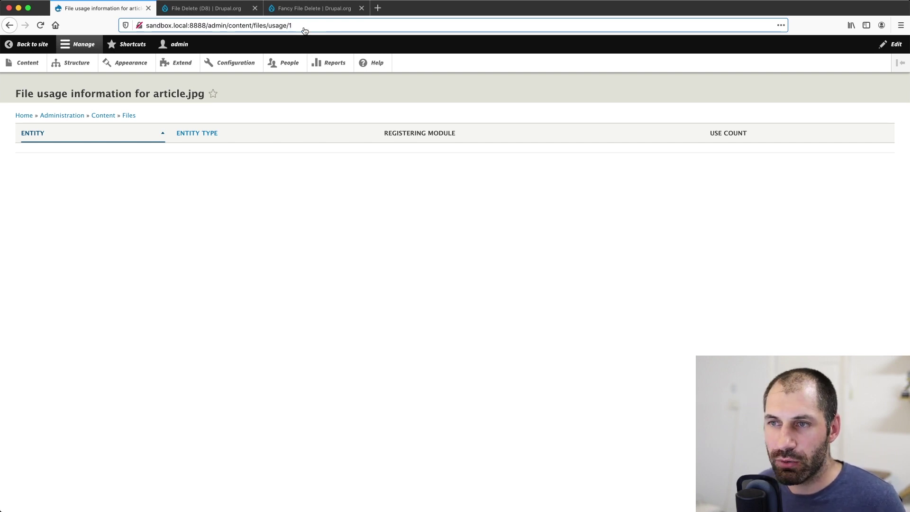
key(super+Tab)
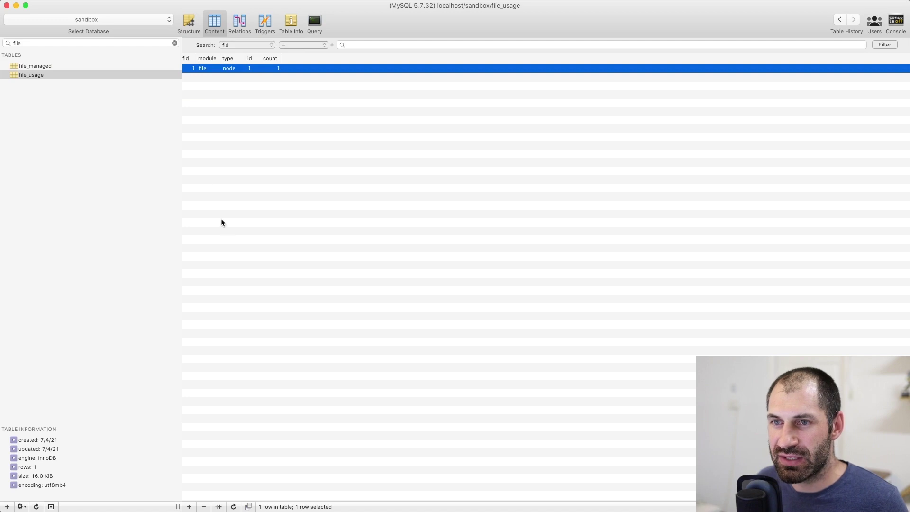
In Sequel Pro, show the file_managed table and select the article.jpg record (fid 1, status 0)
click(194, 113)
click(95, 66)
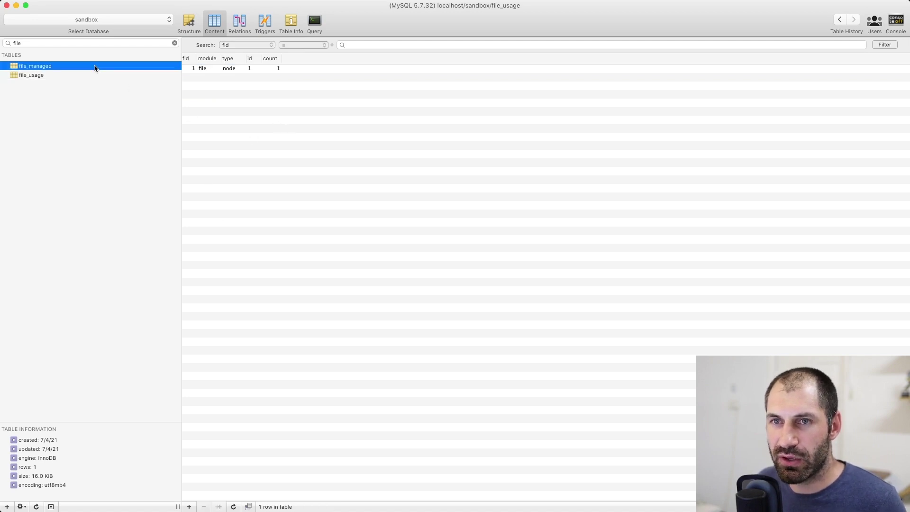
click(195, 68)
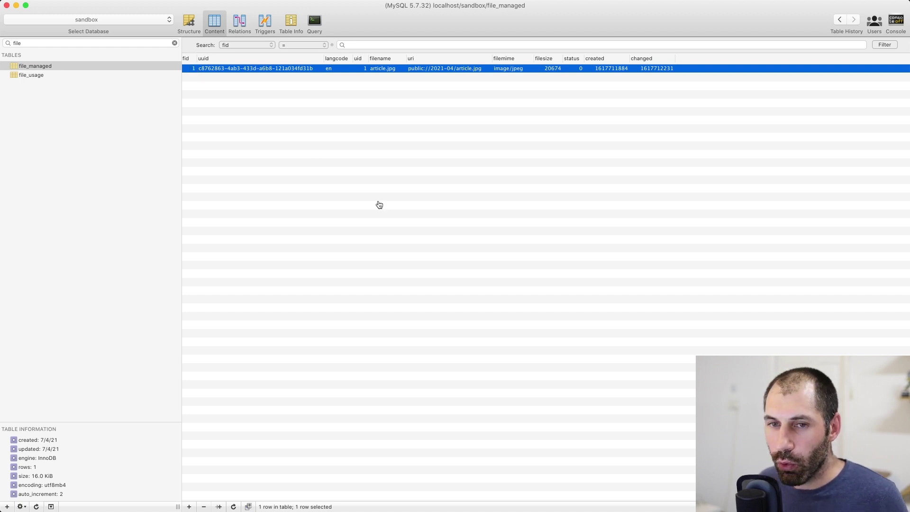
key(super+Tab)
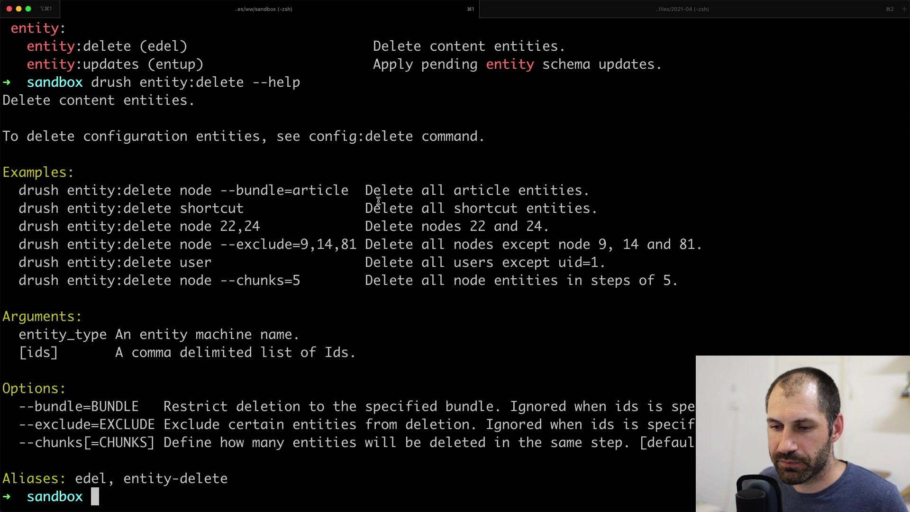
Abandon the recalled entity:delete help command and clear the terminal screen
key(Up)
key(BackSpace)
key(BackSpace)
key(BackSpace)
key(BackSpace)
key(BackSpace)
key(BackSpace)
key(BackSpace)
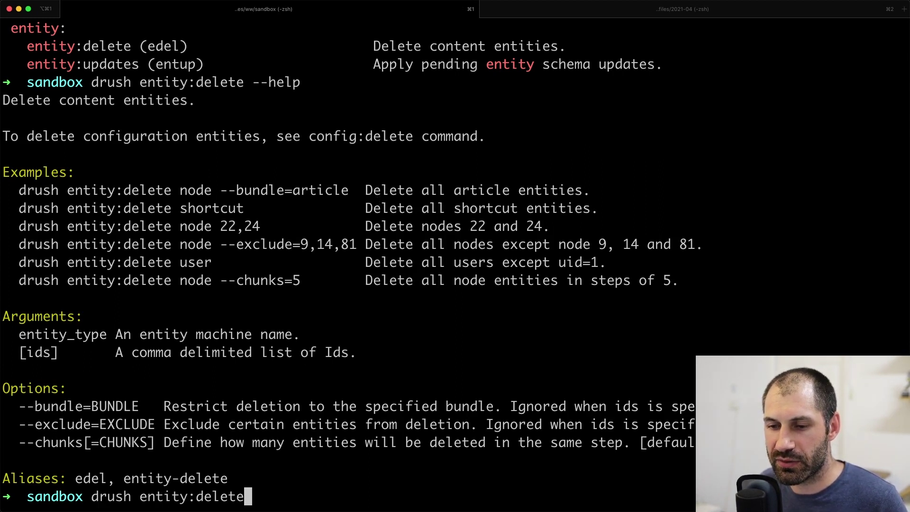
key(ctrl+c)
text(d)
key(BackSpace)
text(clear)
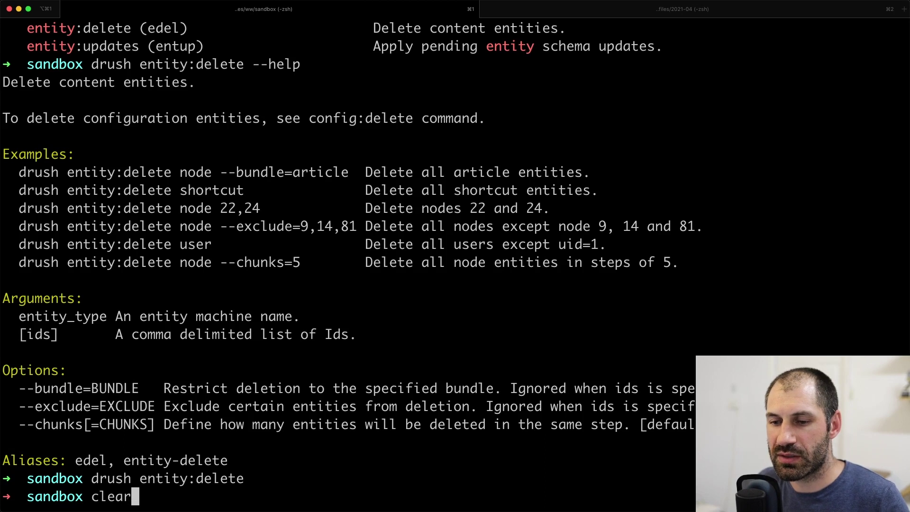
key(ctrl+l)
Run drush entity:delete file 1, which reports file entity 1 deleted
key(Up)
key(BackSpace)
key(BackSpace)
key(BackSpace)
key(BackSpace)
key(BackSpace)
key(BackSpace)
key(BackSpace)
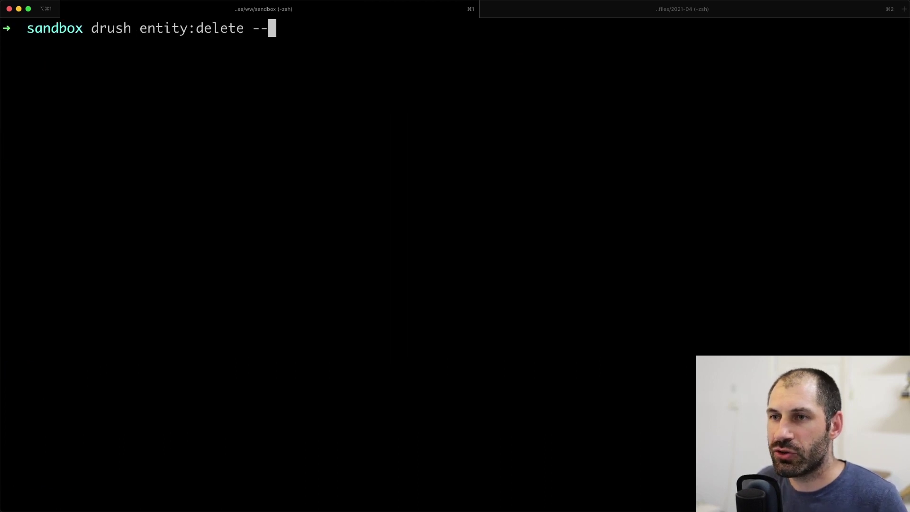
text(file 1)
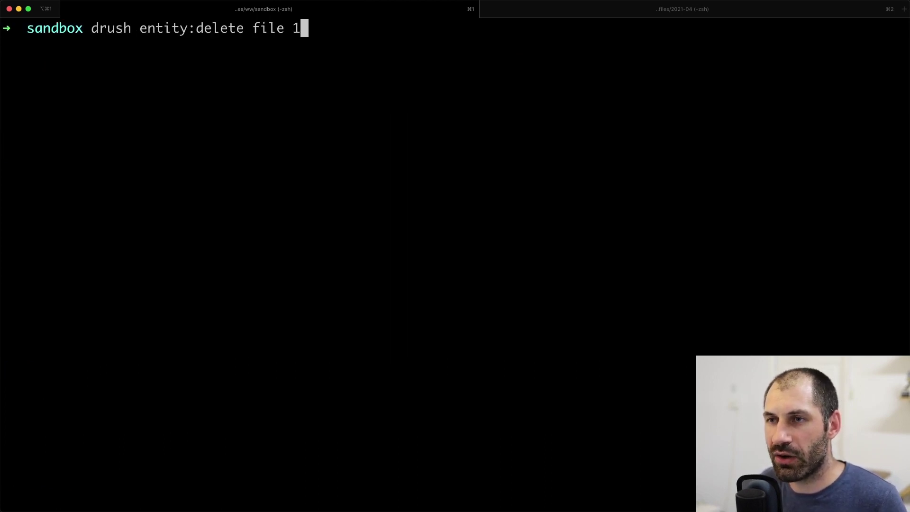
key(Return)
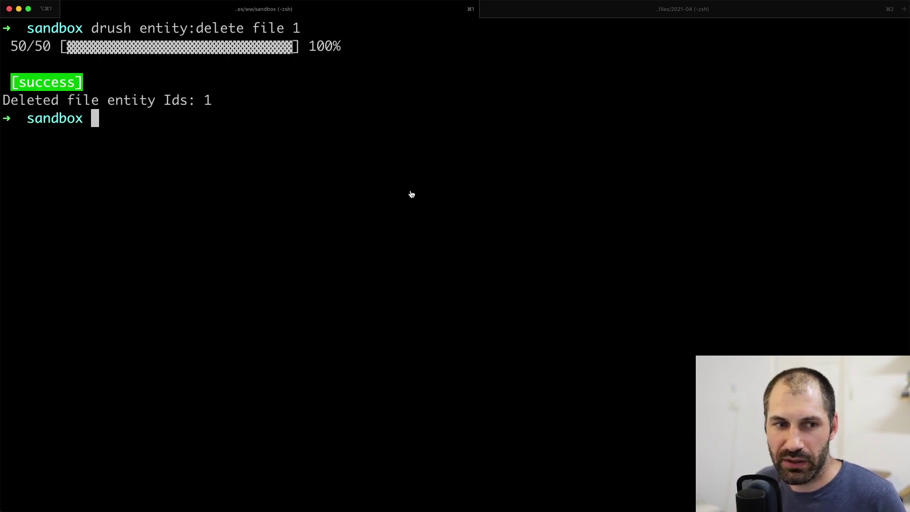
key(super+Tab)
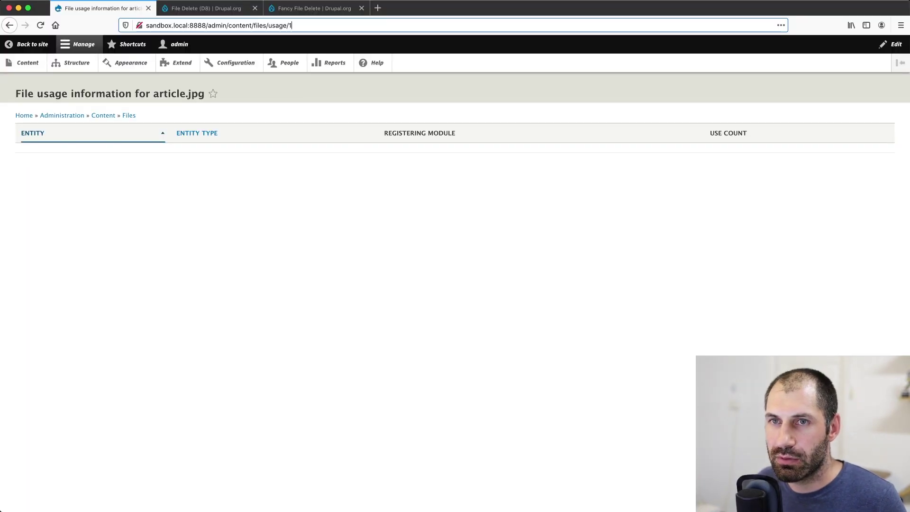
Return to and reload the Drupal Files listing, which now reads 'No files available.'
click(9, 26)
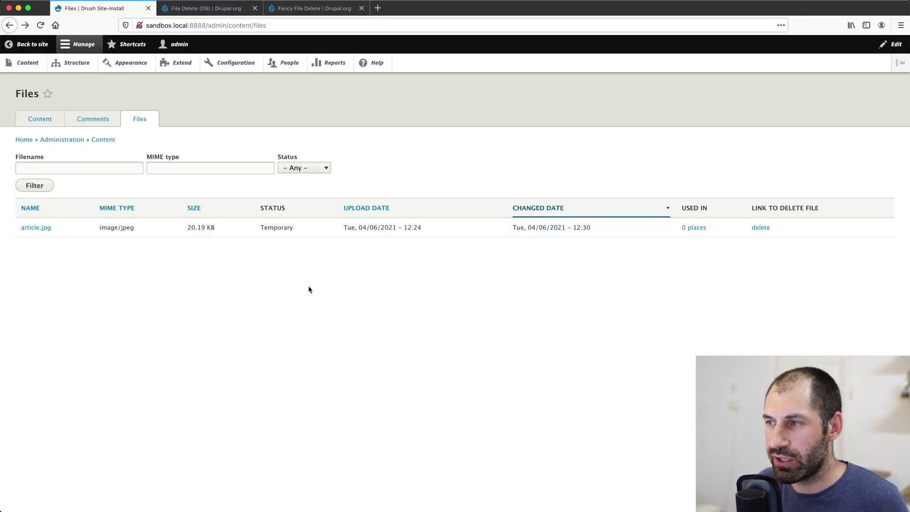
key(super+r)
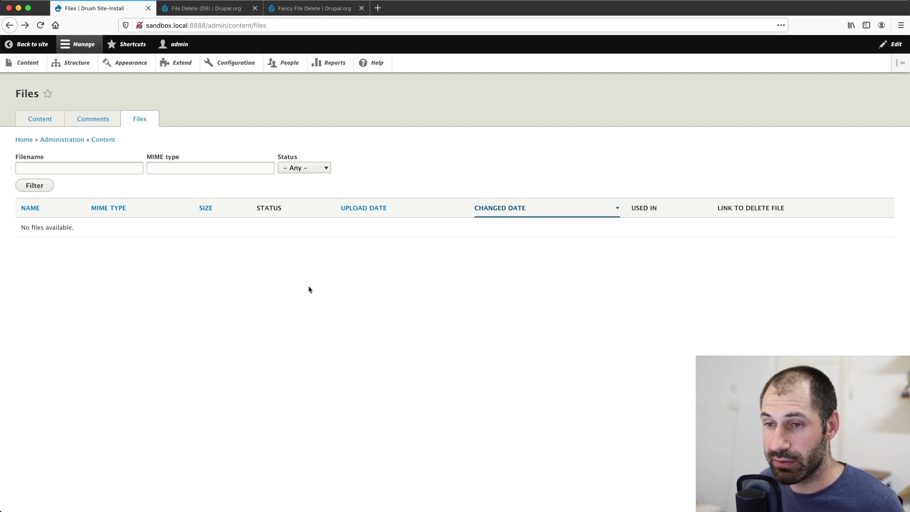
key(super+Tab)
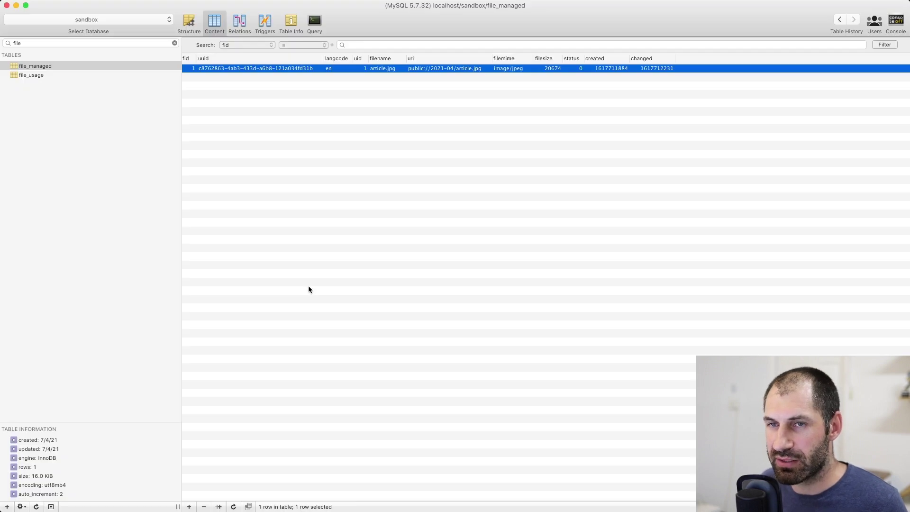
Refresh the file_managed table so it shows 0 rows, with article.jpg gone
key(super+r)
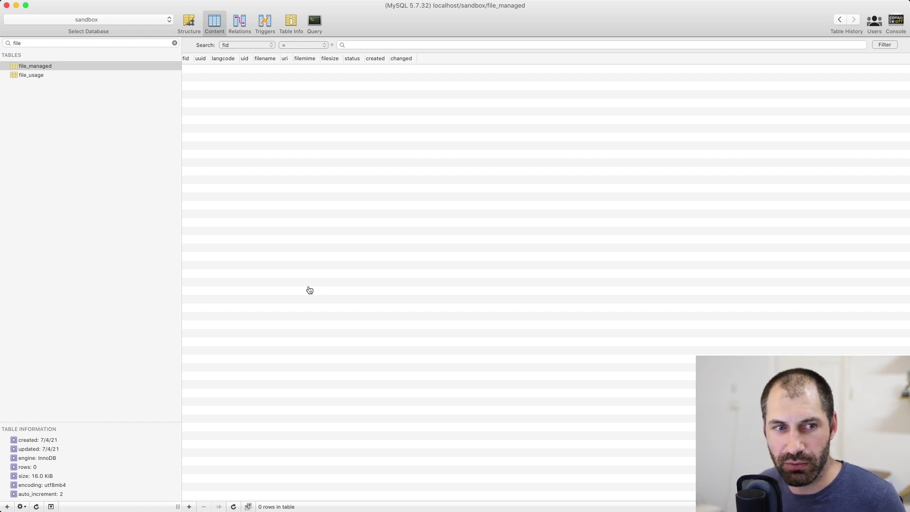
key(super+Tab)
key(super+2)
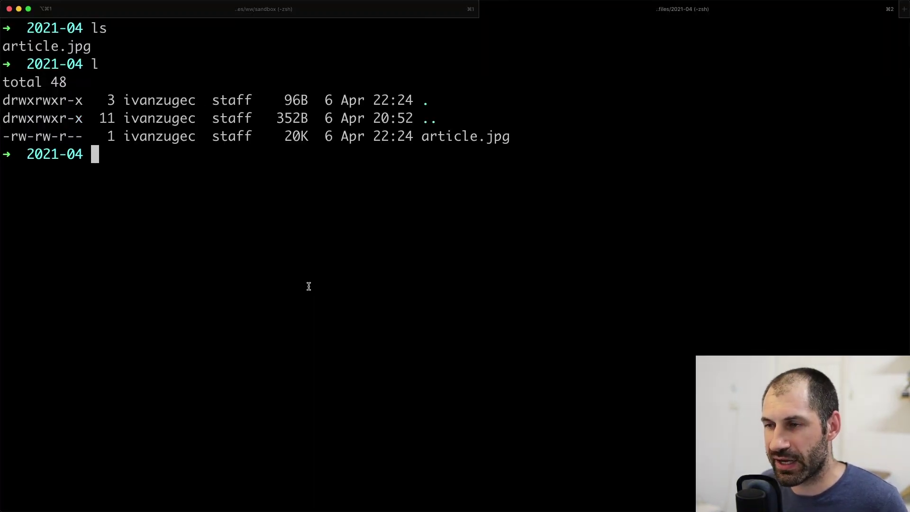
List the 2021-04 folder with 'l', showing it empty and article.jpg gone from disk
text(l)
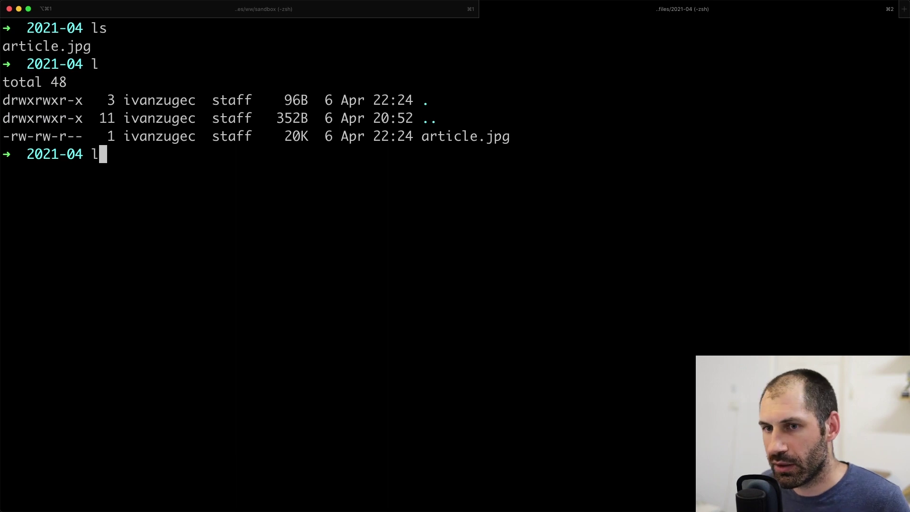
key(Return)
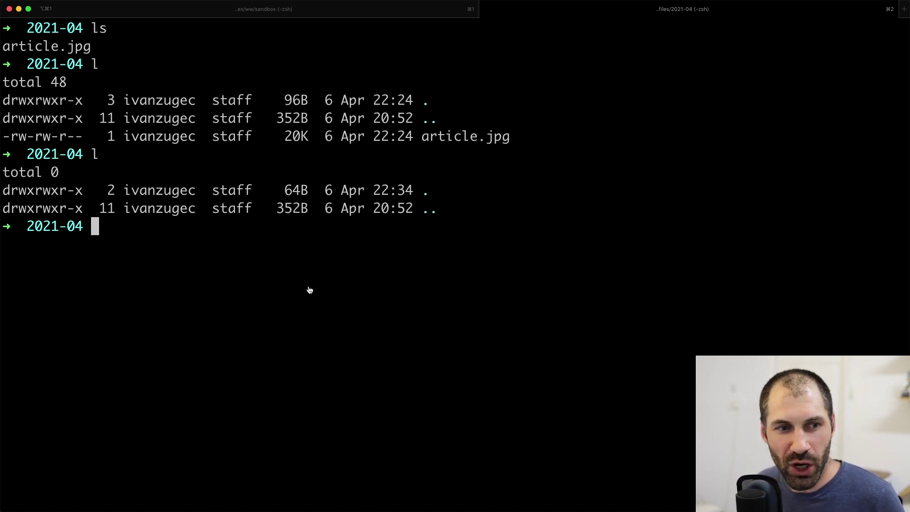
key(super+Tab)
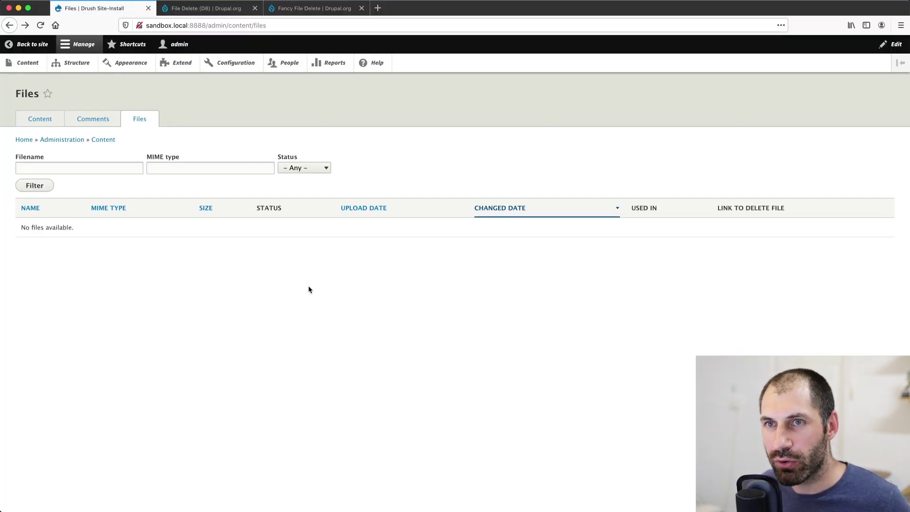